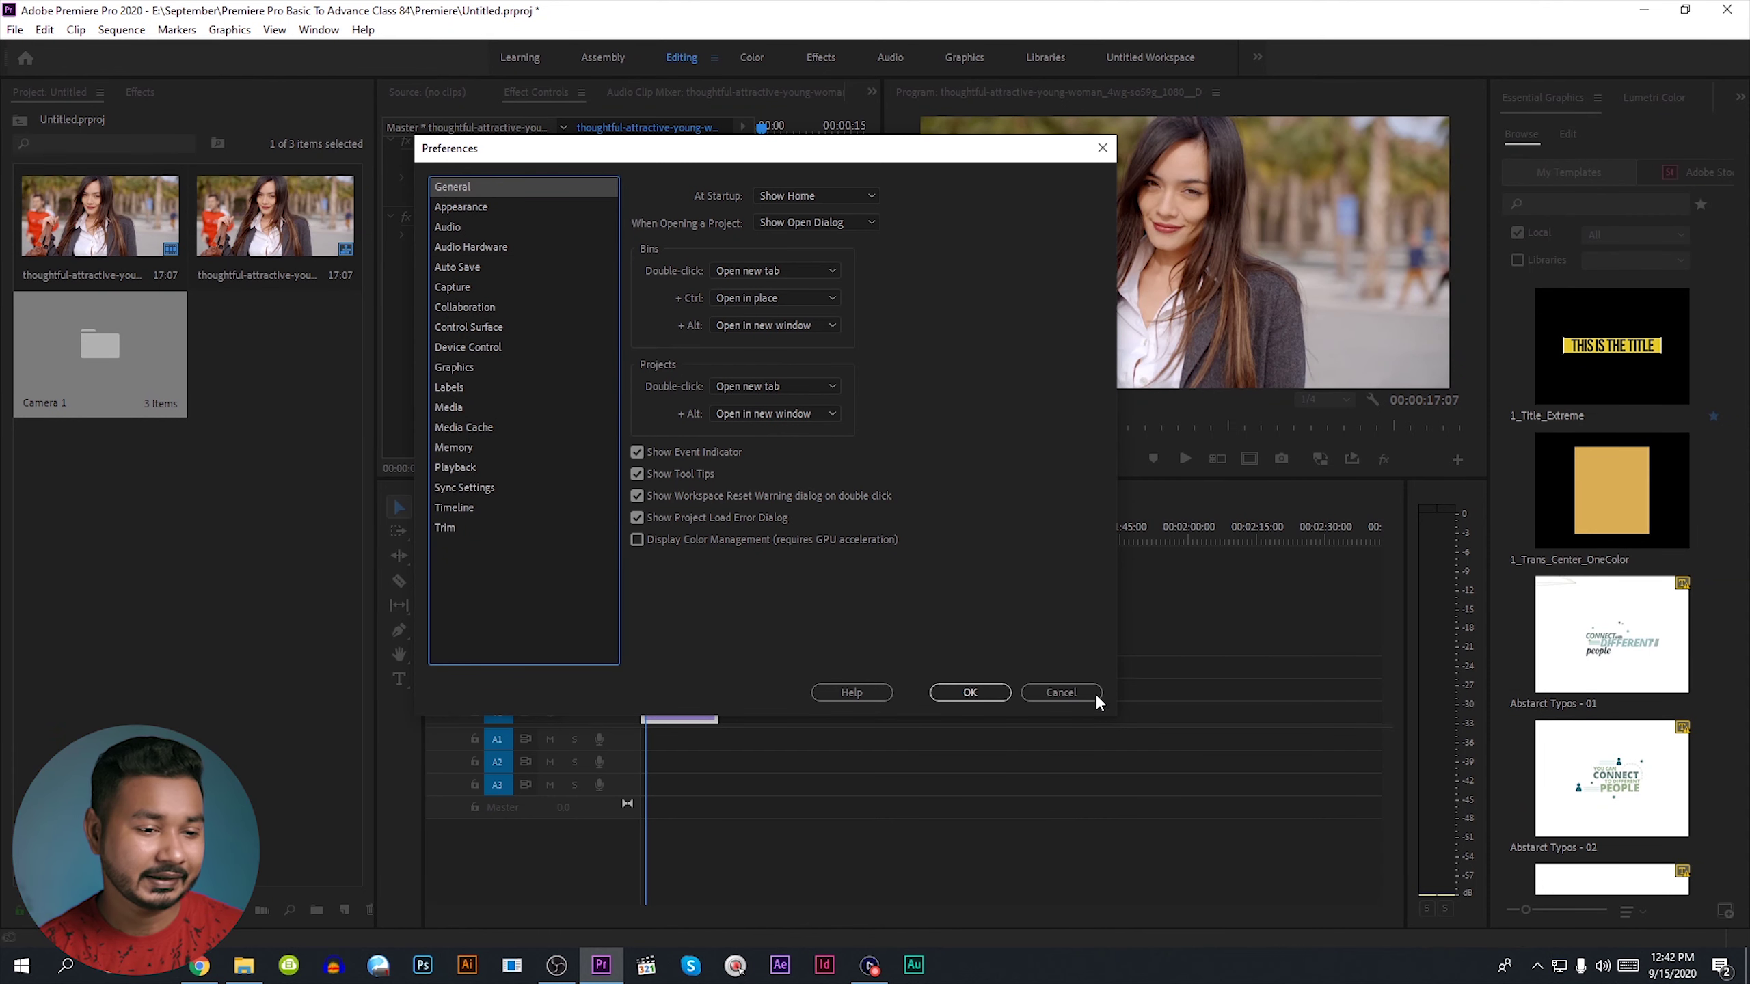
Cancel the Preferences dialog without changing any settings
click(1088, 694)
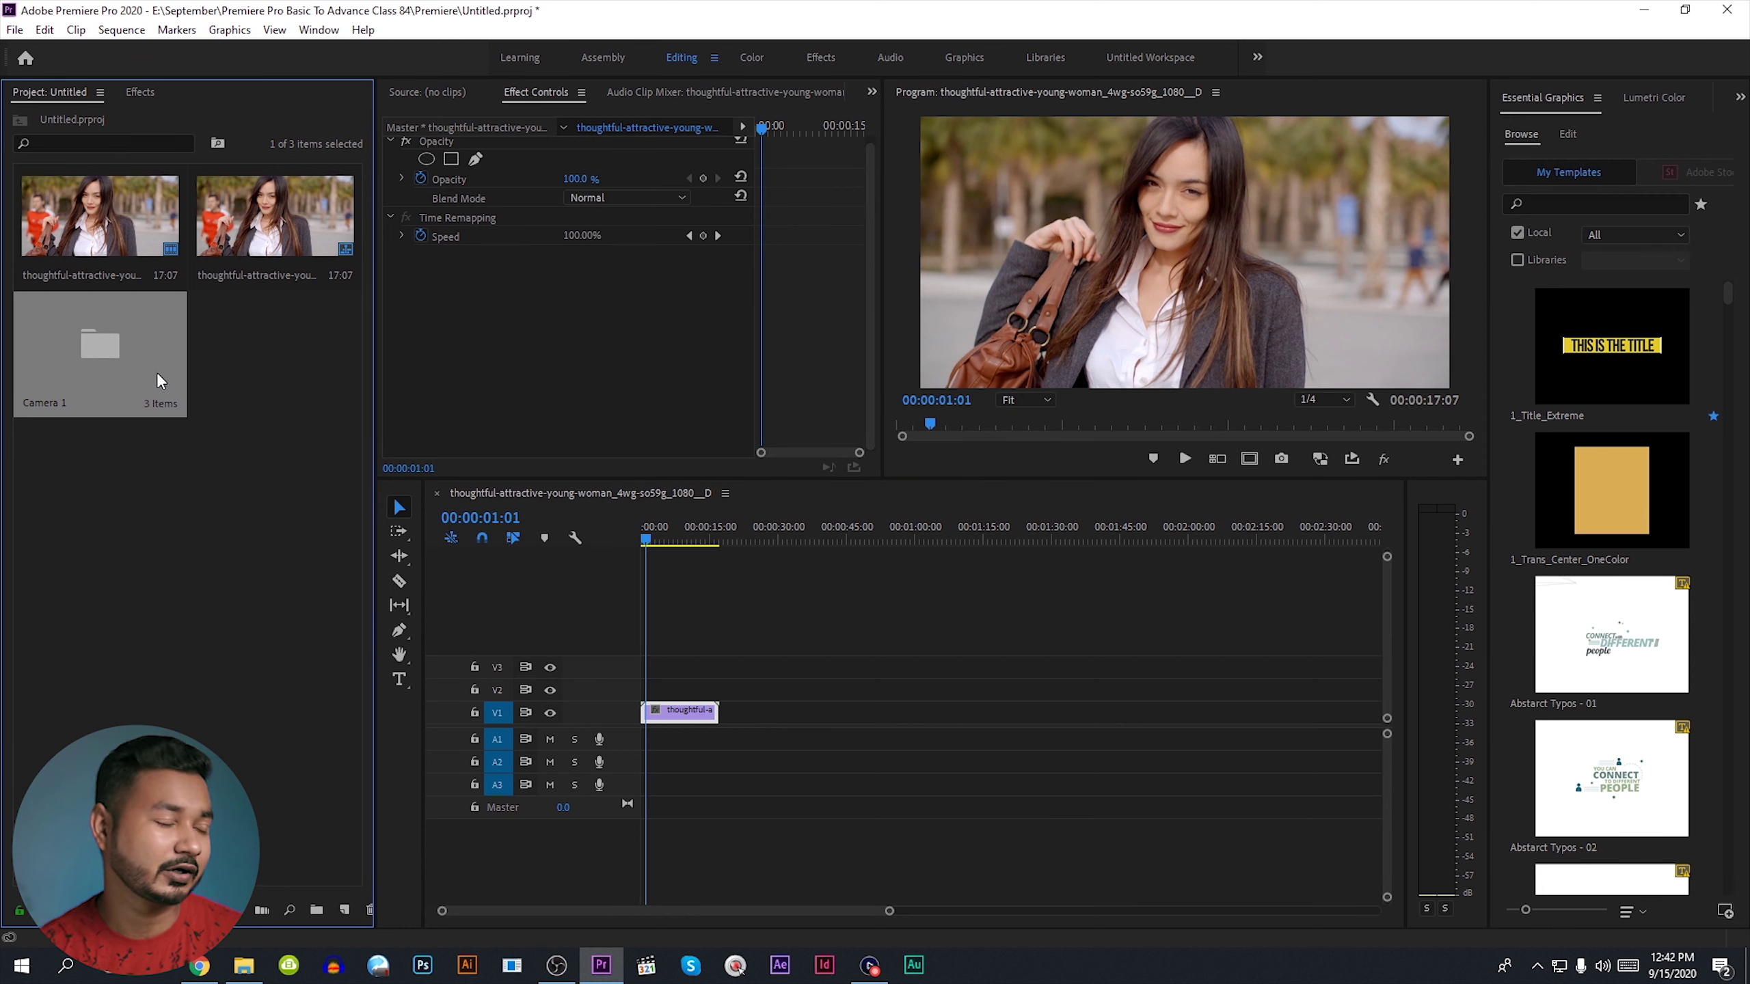
Open Camera 1 as its own bin tab, close that tab, then open the folder in place
double_click(112, 345)
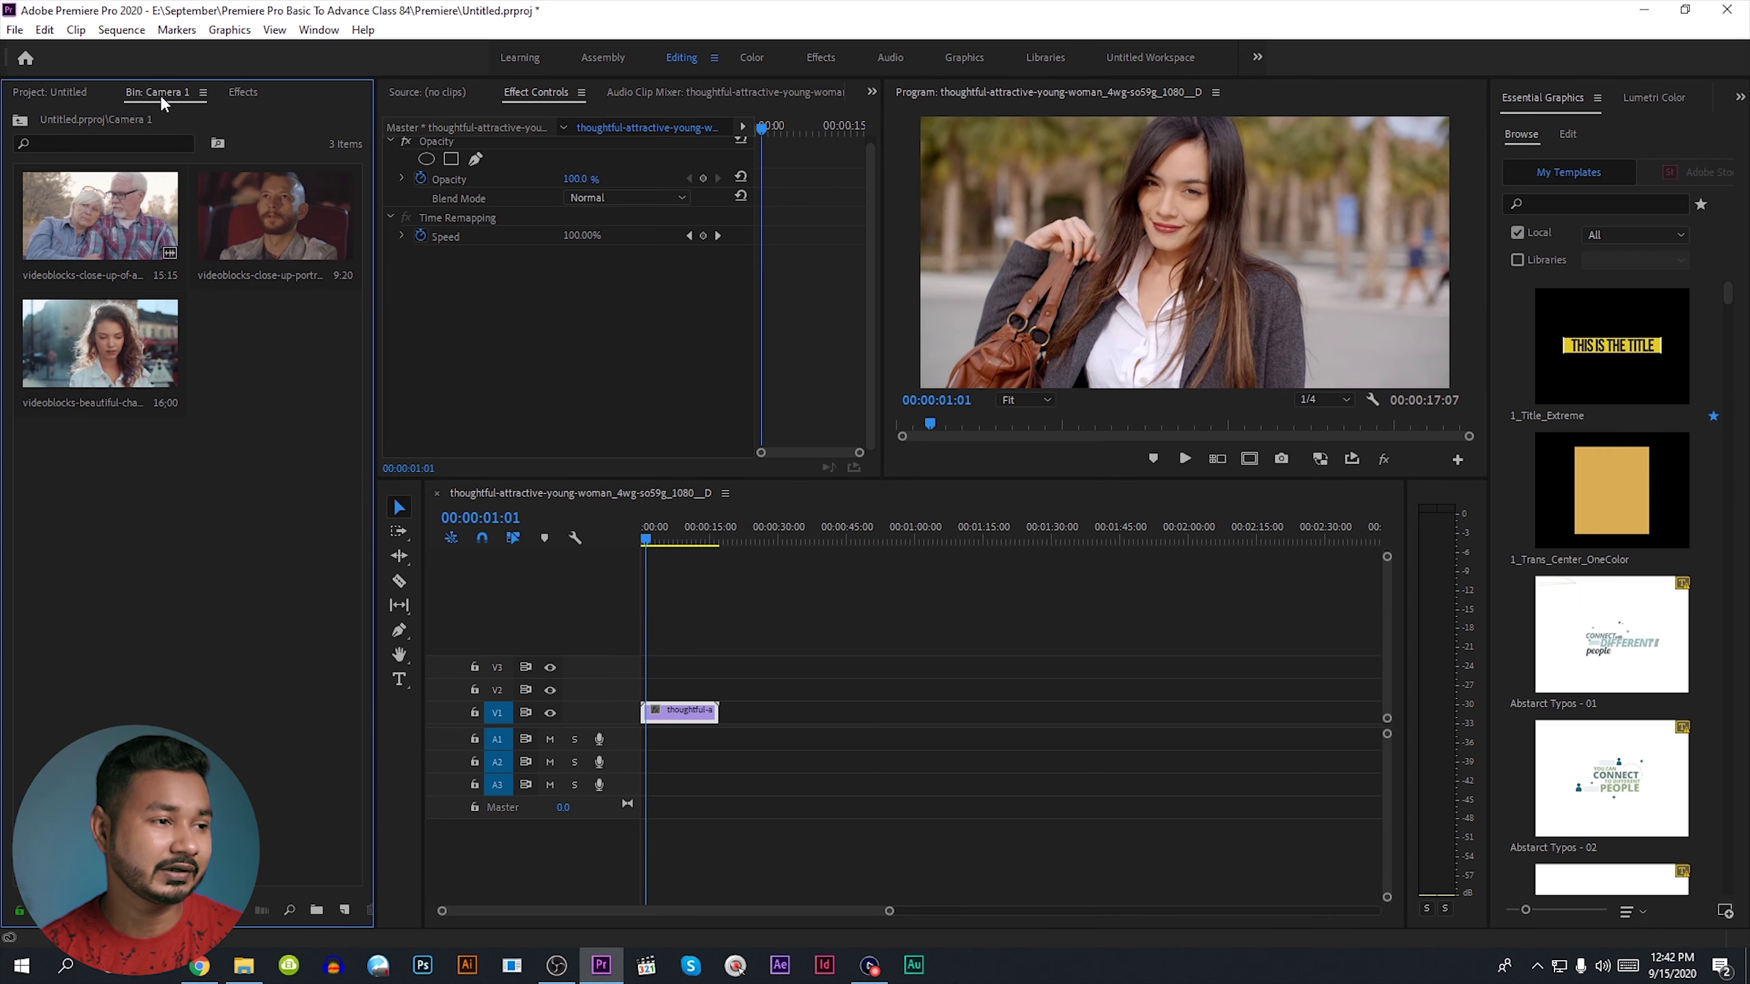
click(56, 92)
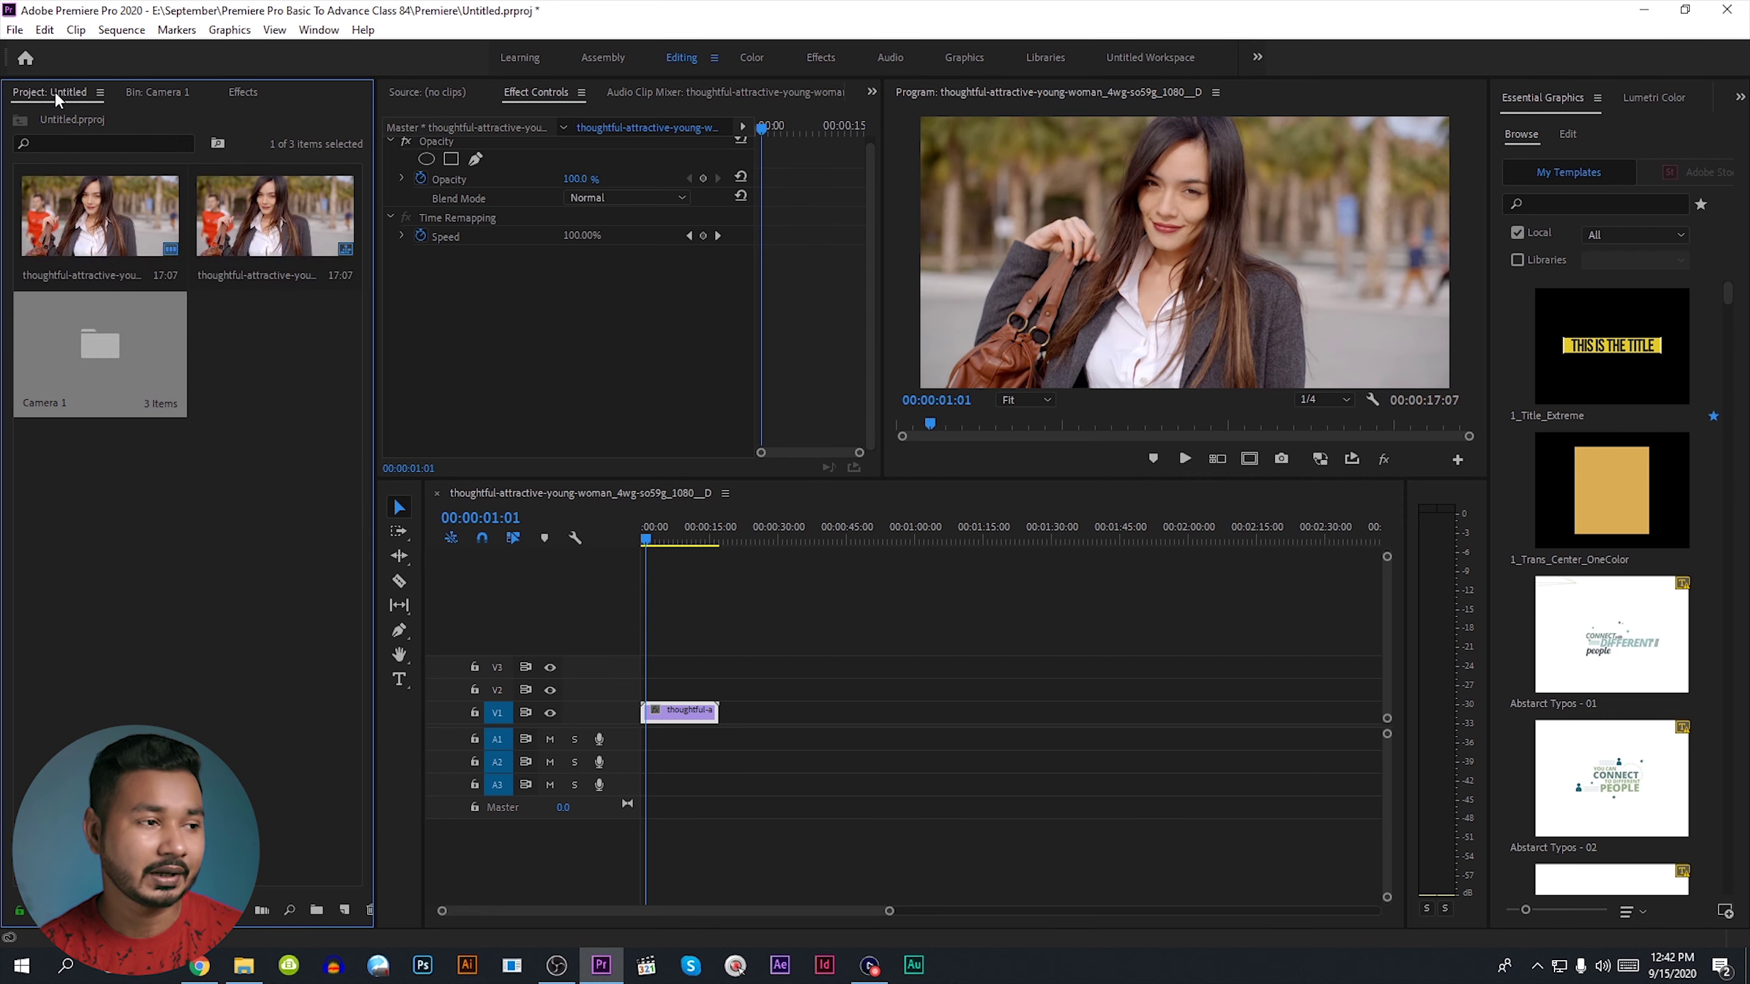
click(157, 92)
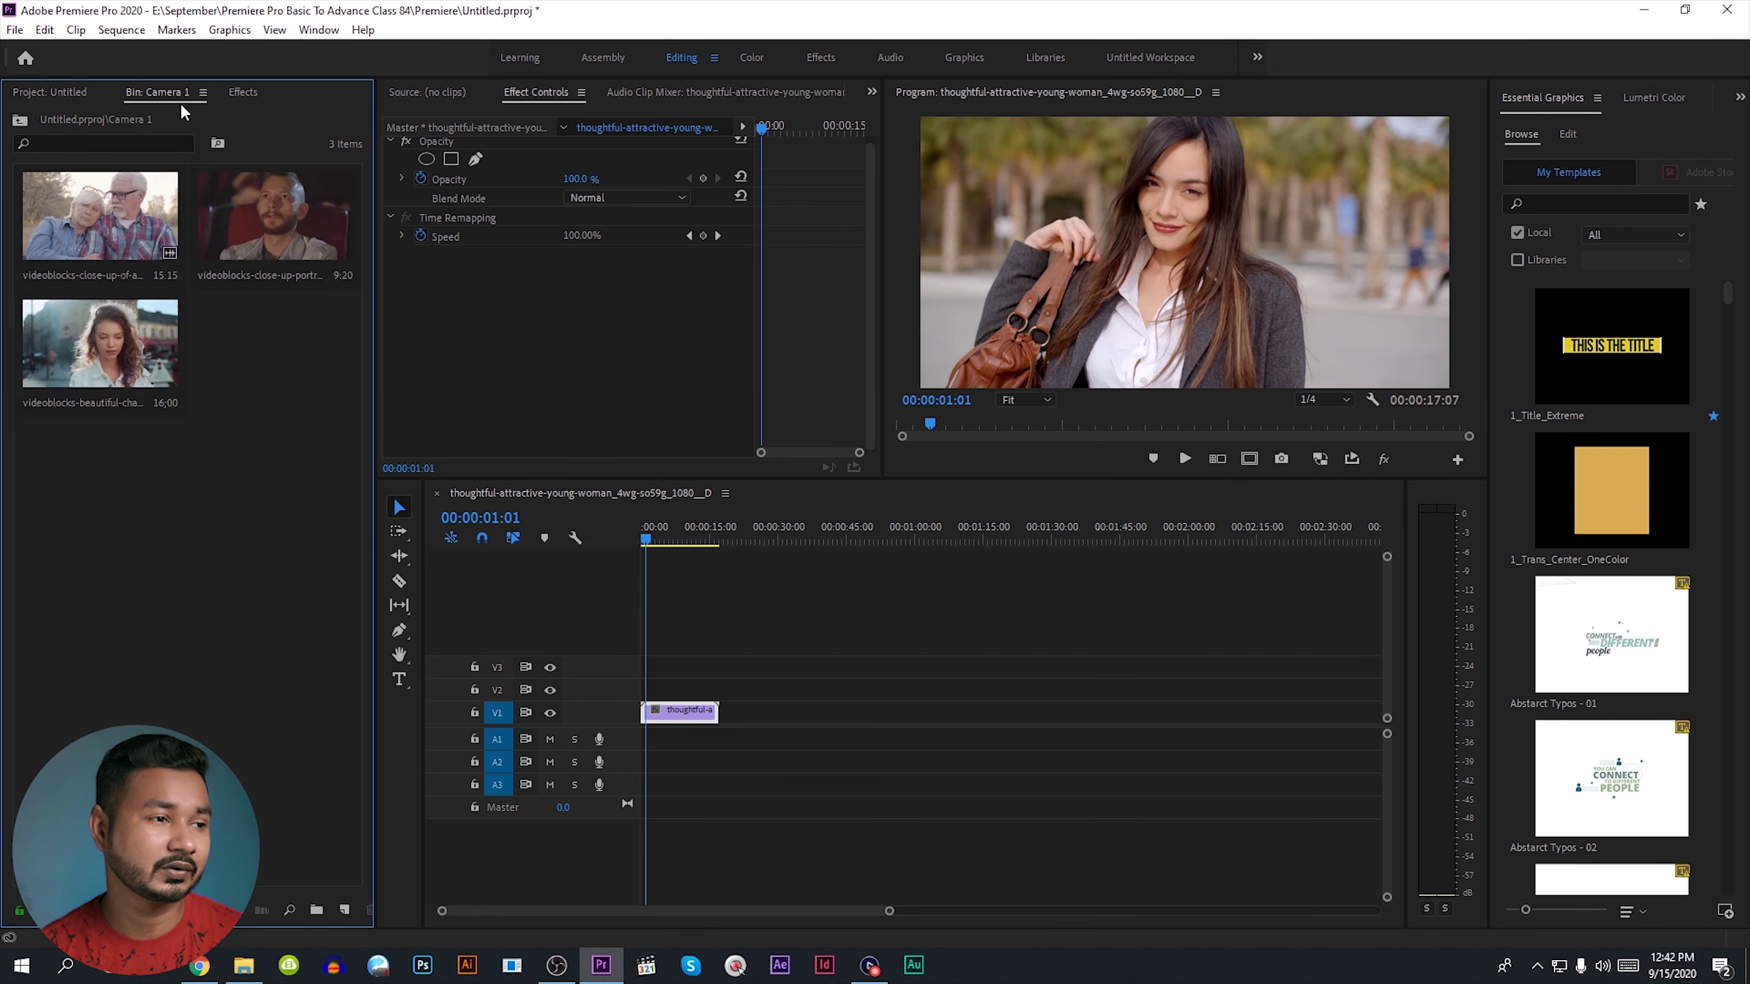
click(203, 92)
click(241, 97)
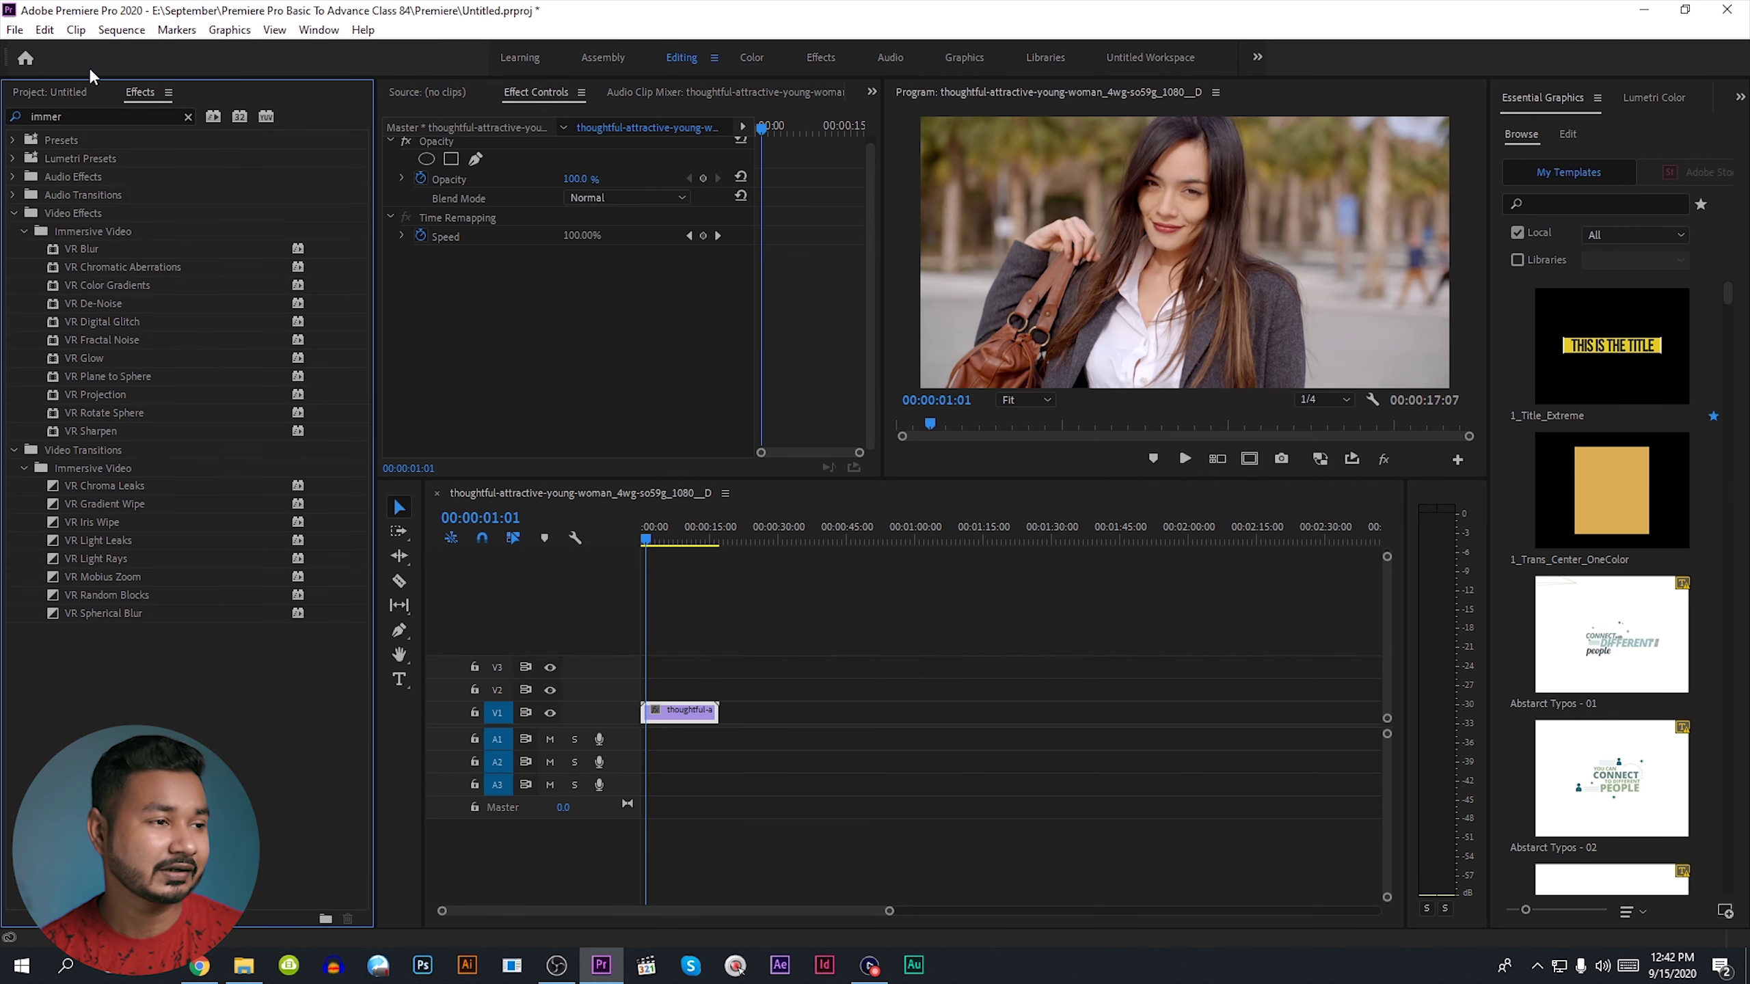
click(48, 93)
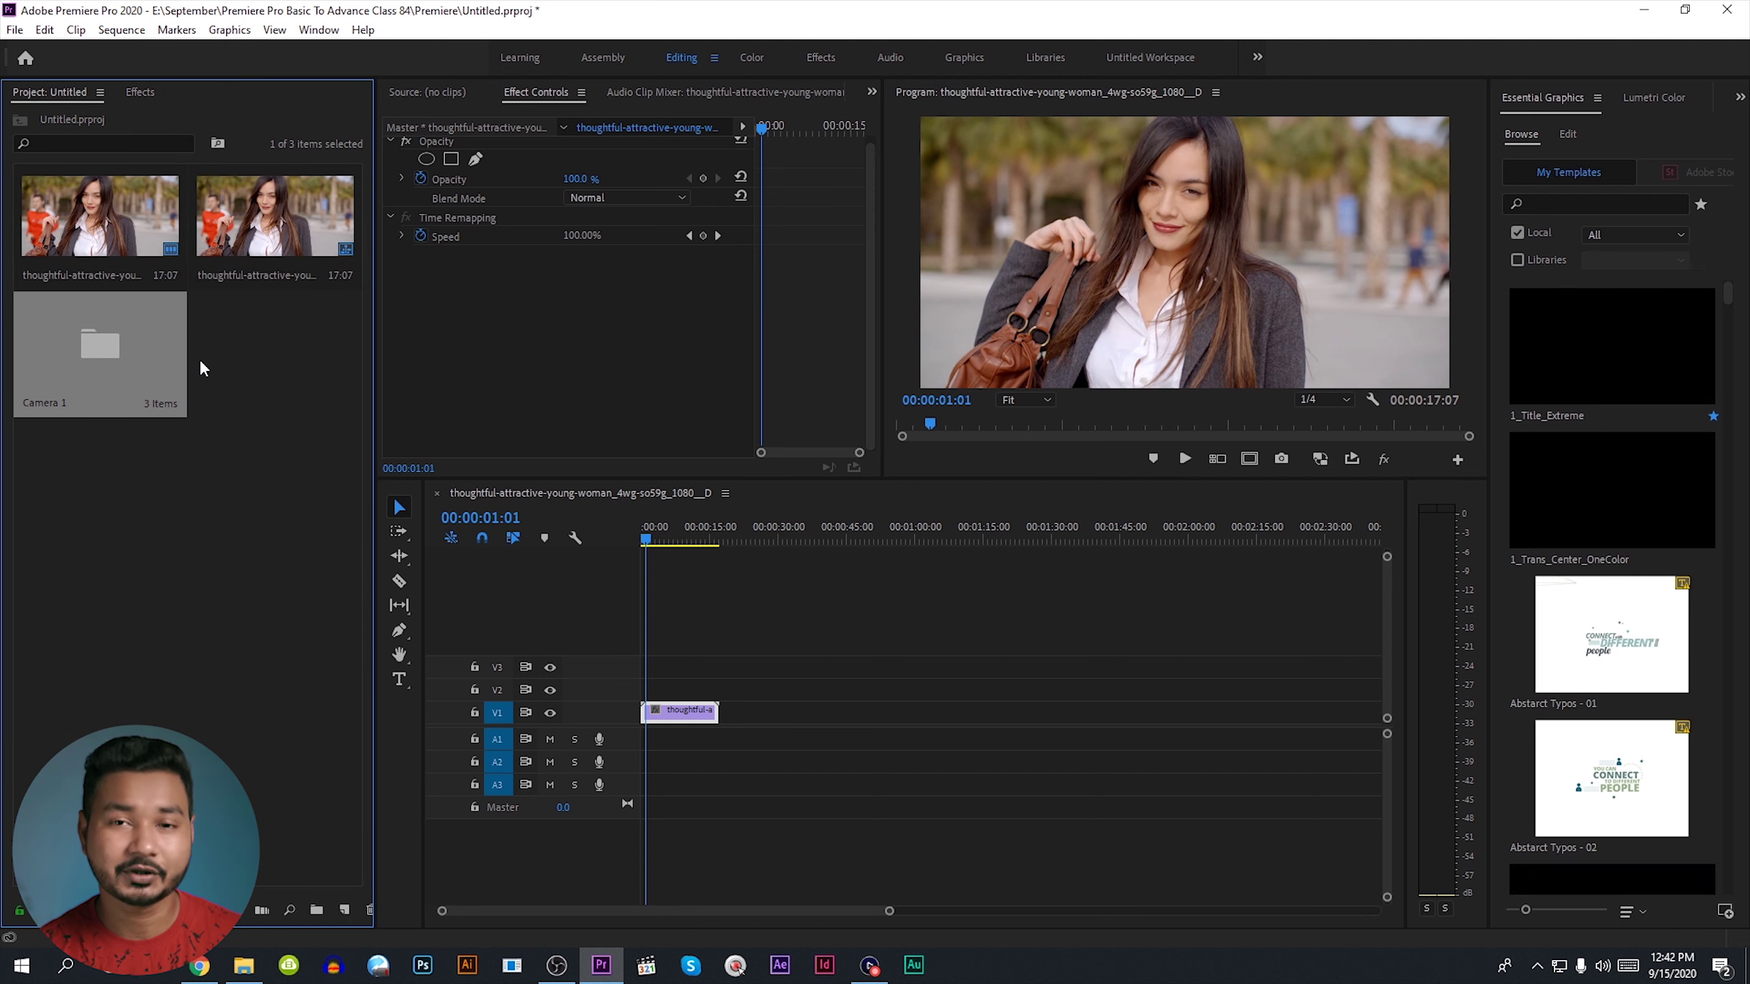
double_click(86, 342)
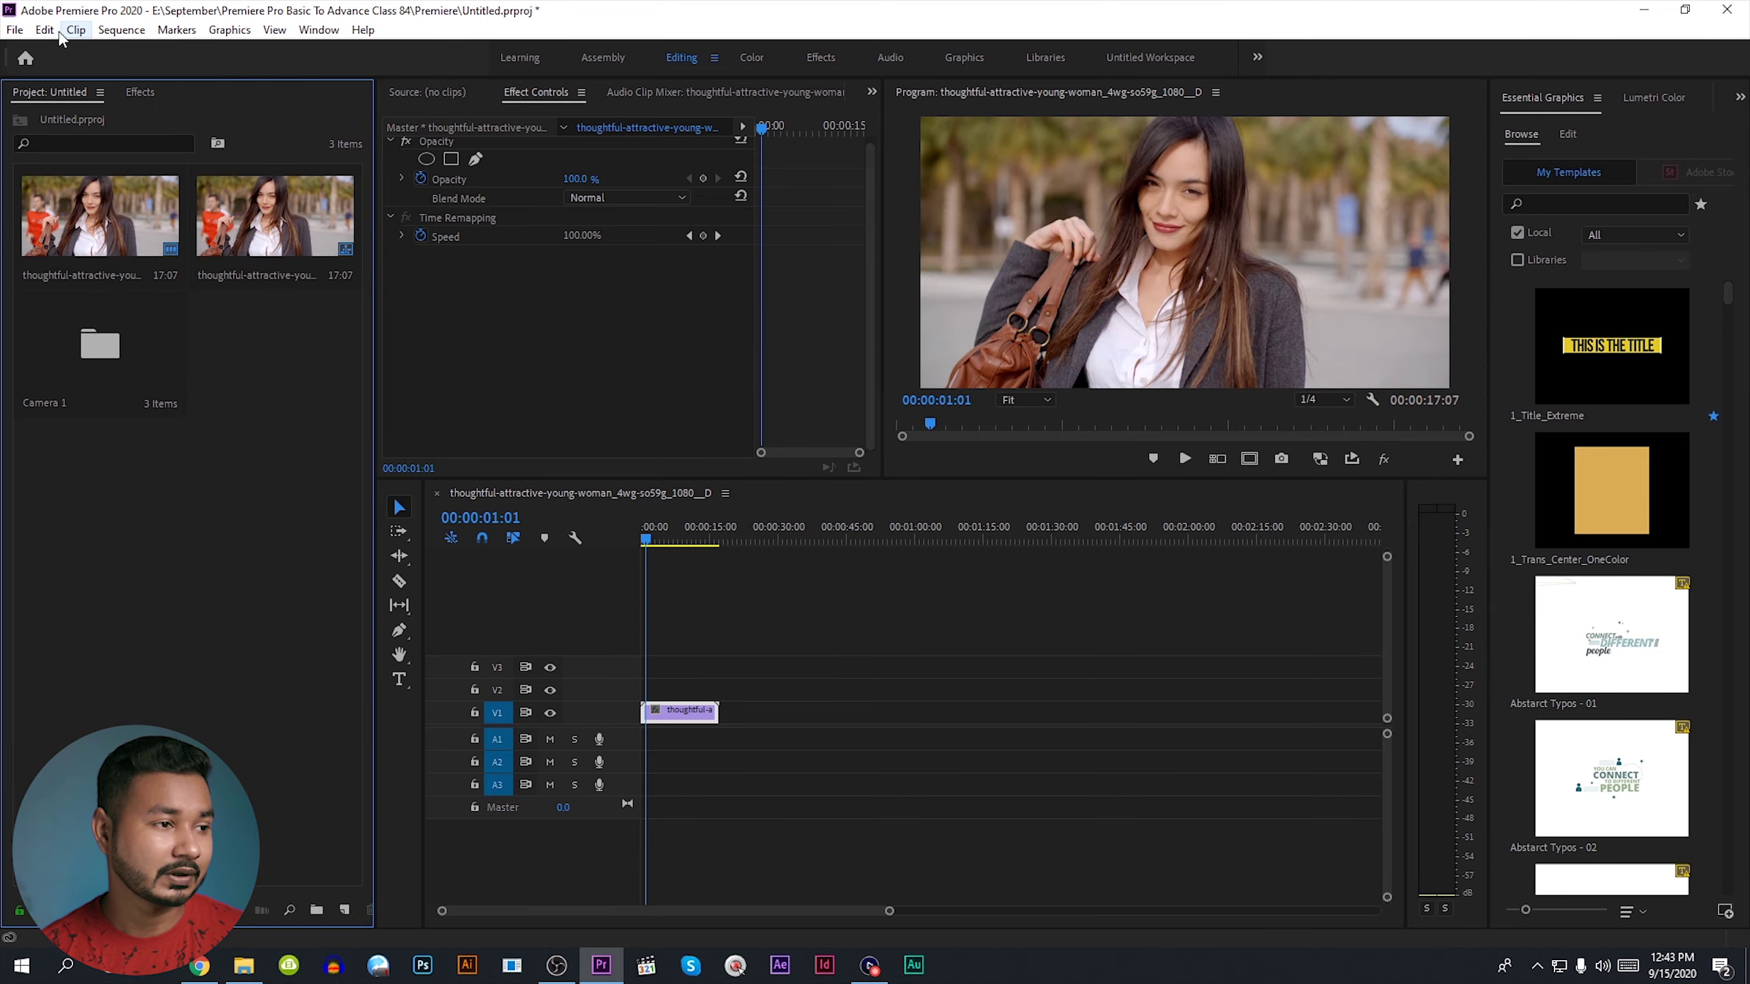
Open General preferences from the Edit menu and keep Show Home as the startup screen
click(45, 29)
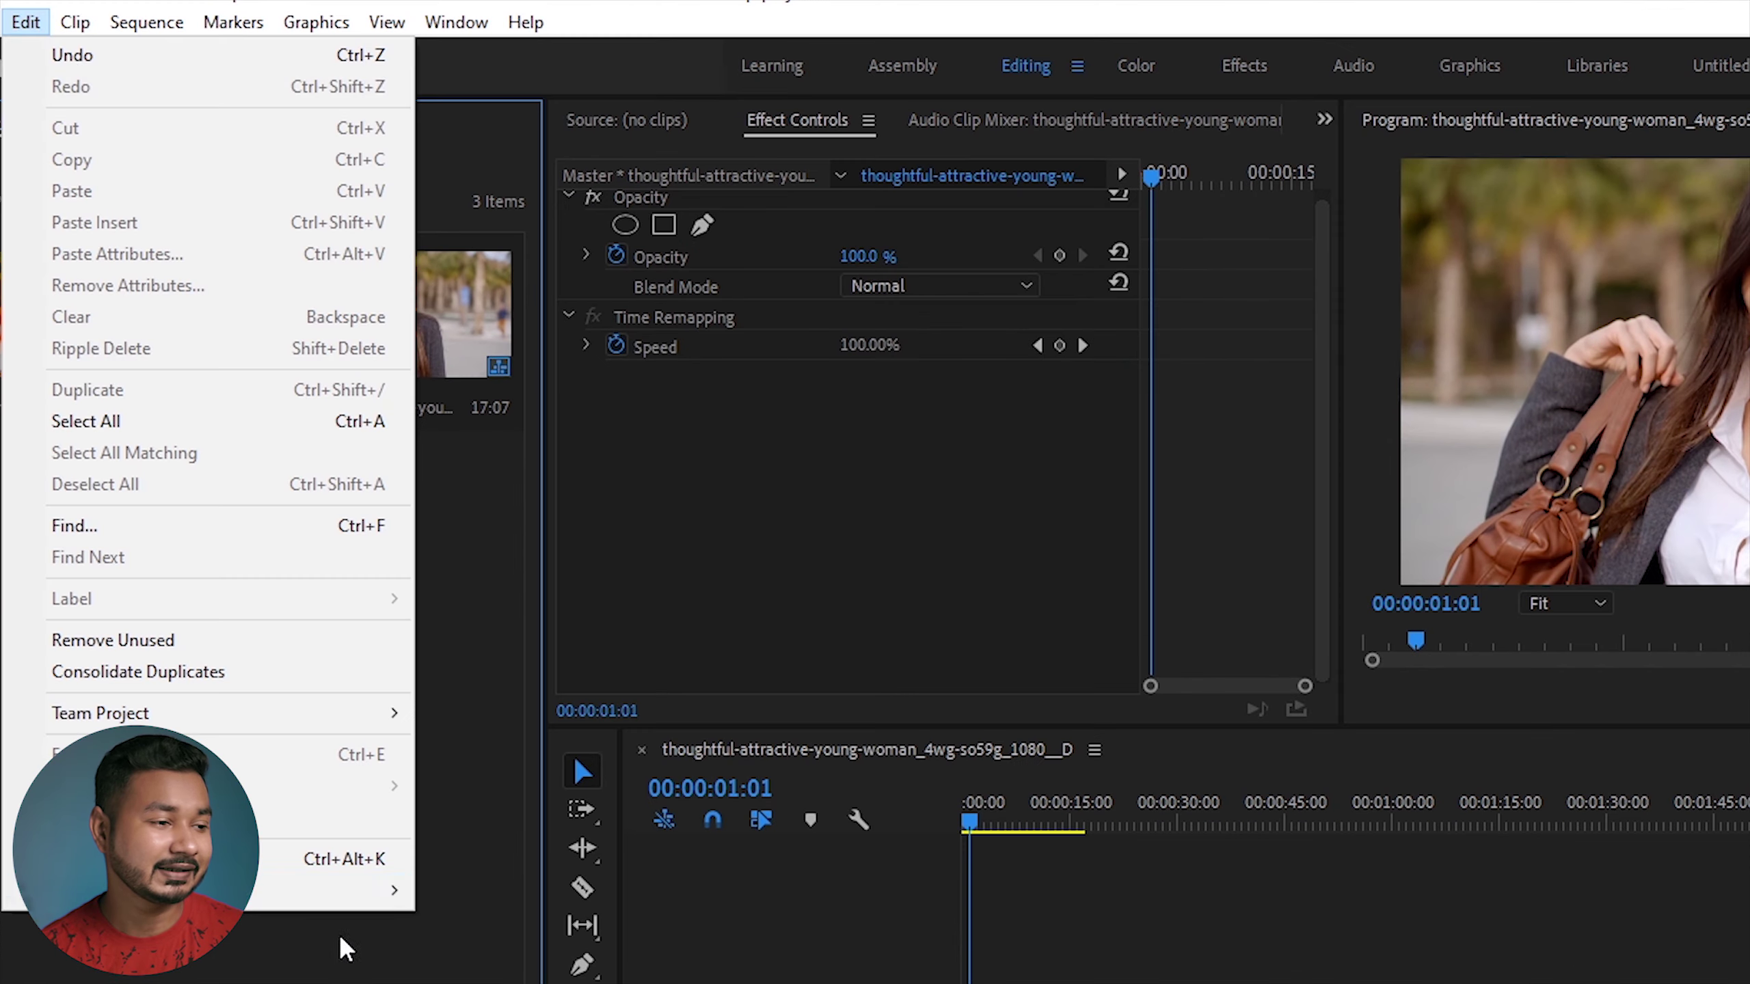
mouse_move(344, 896)
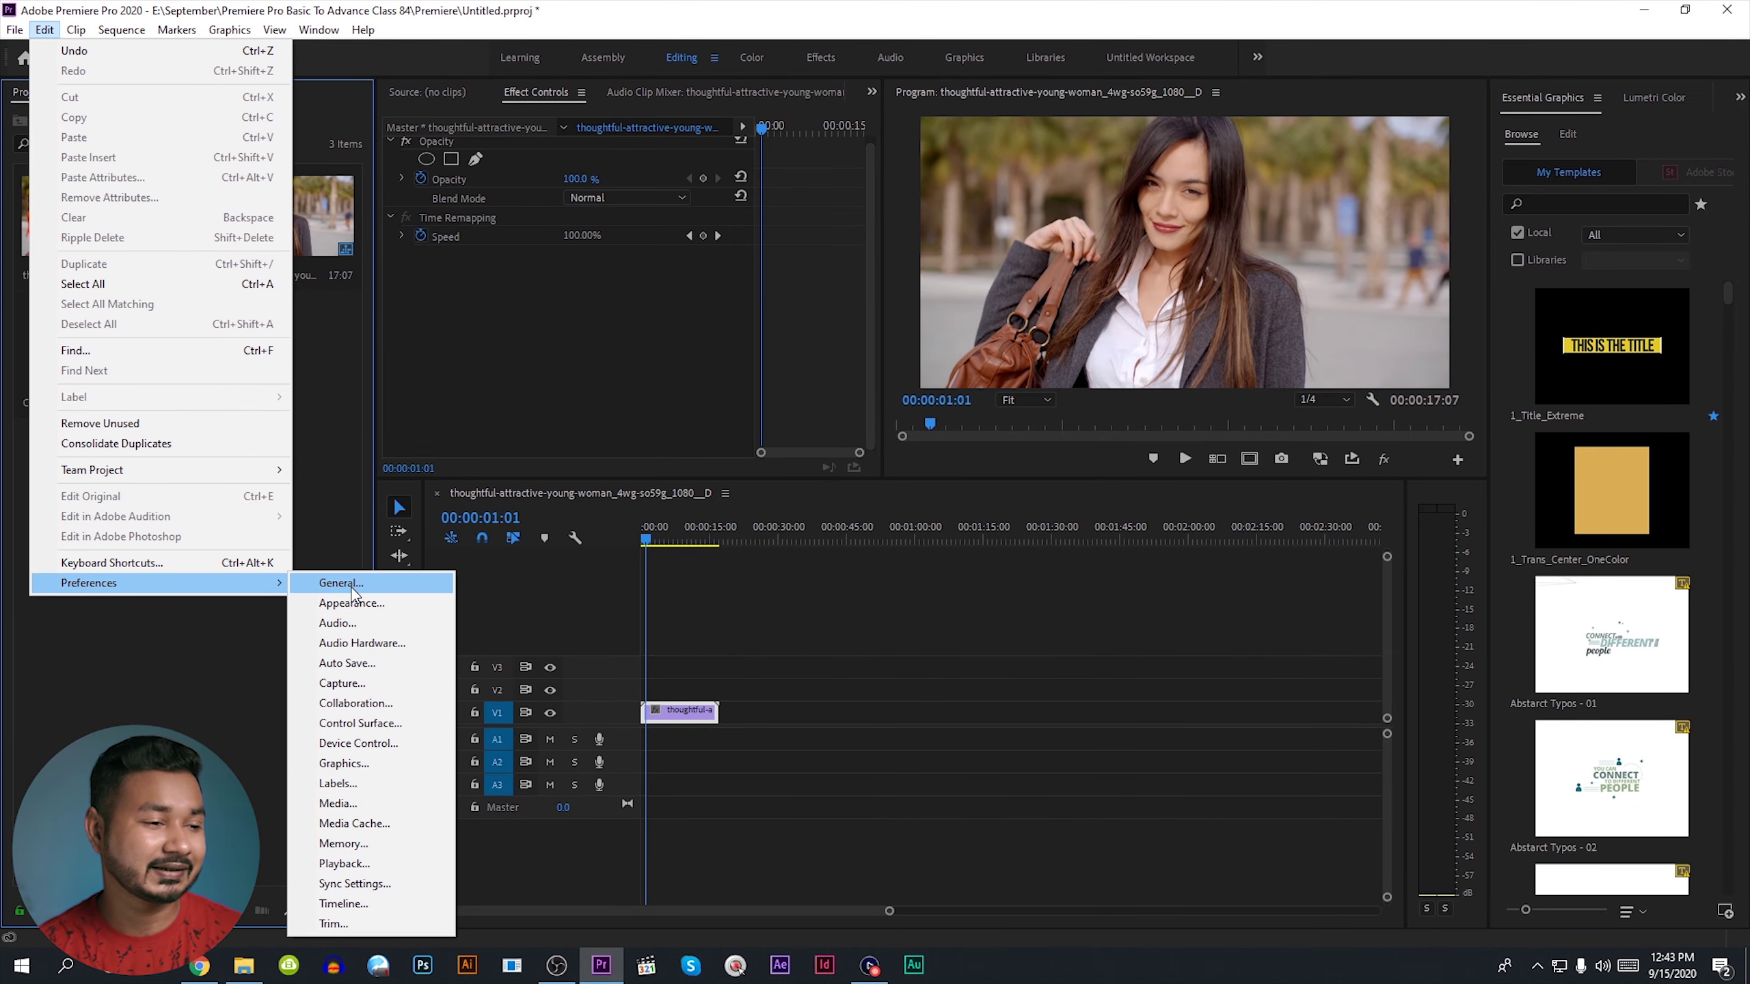
click(386, 583)
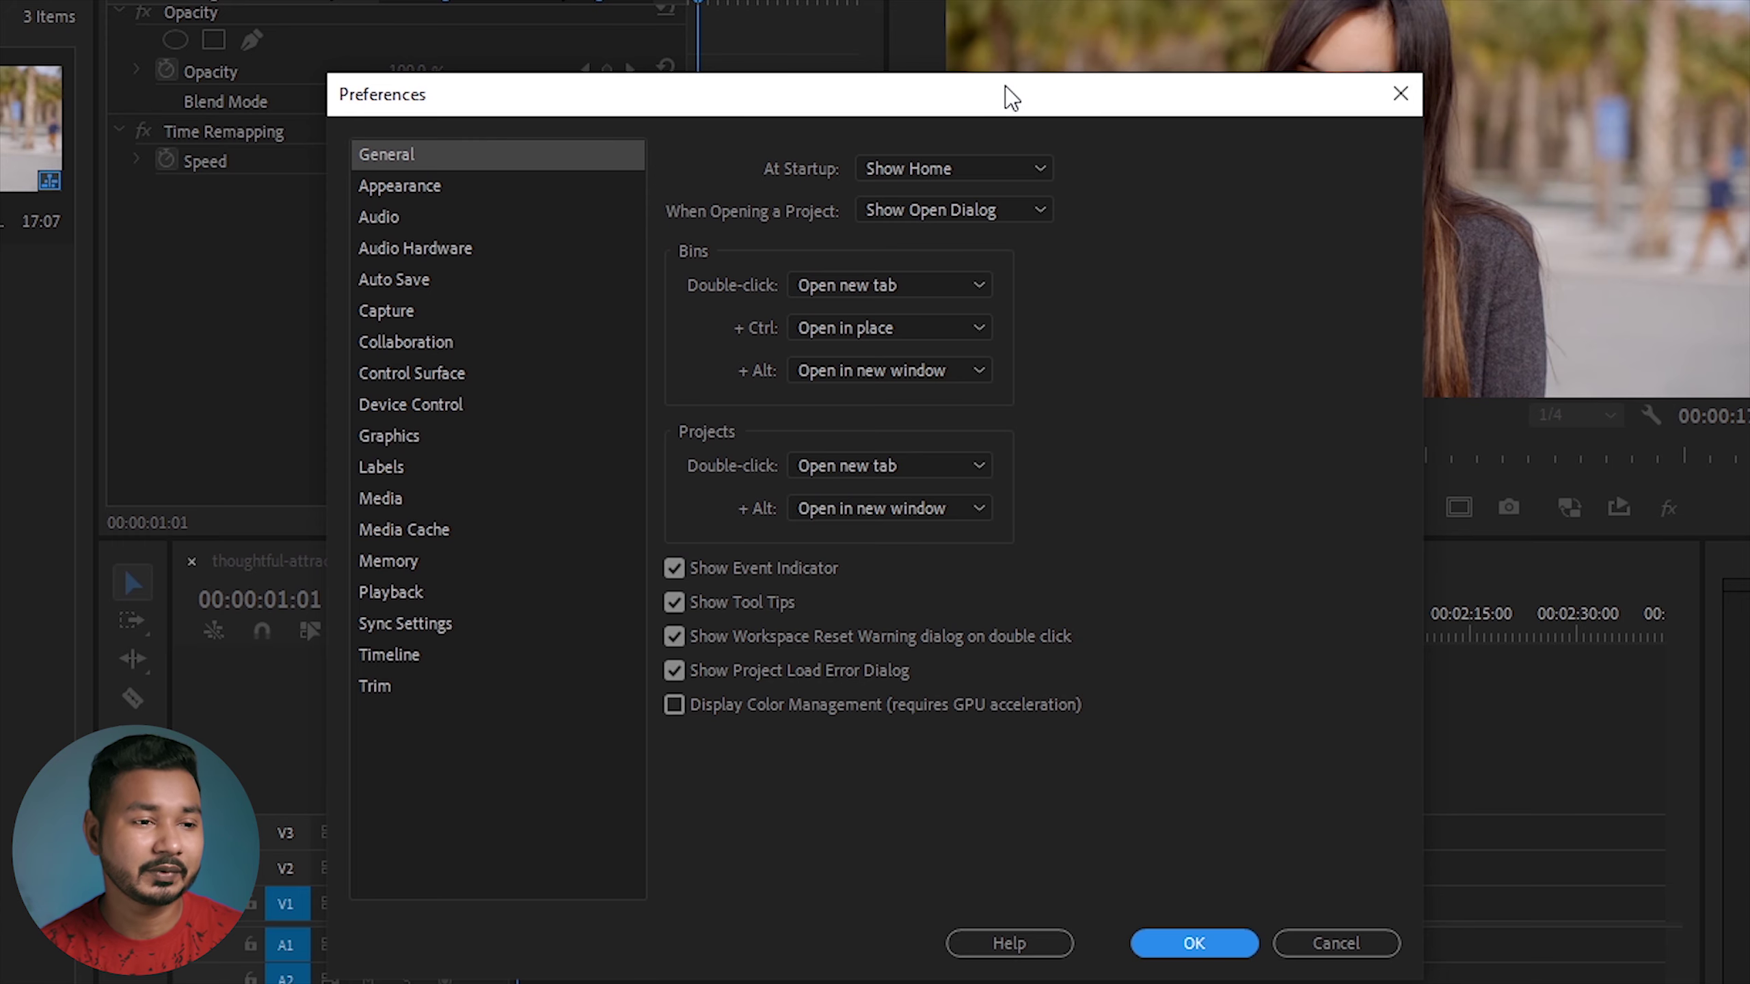
drag(1005, 85, 996, 35)
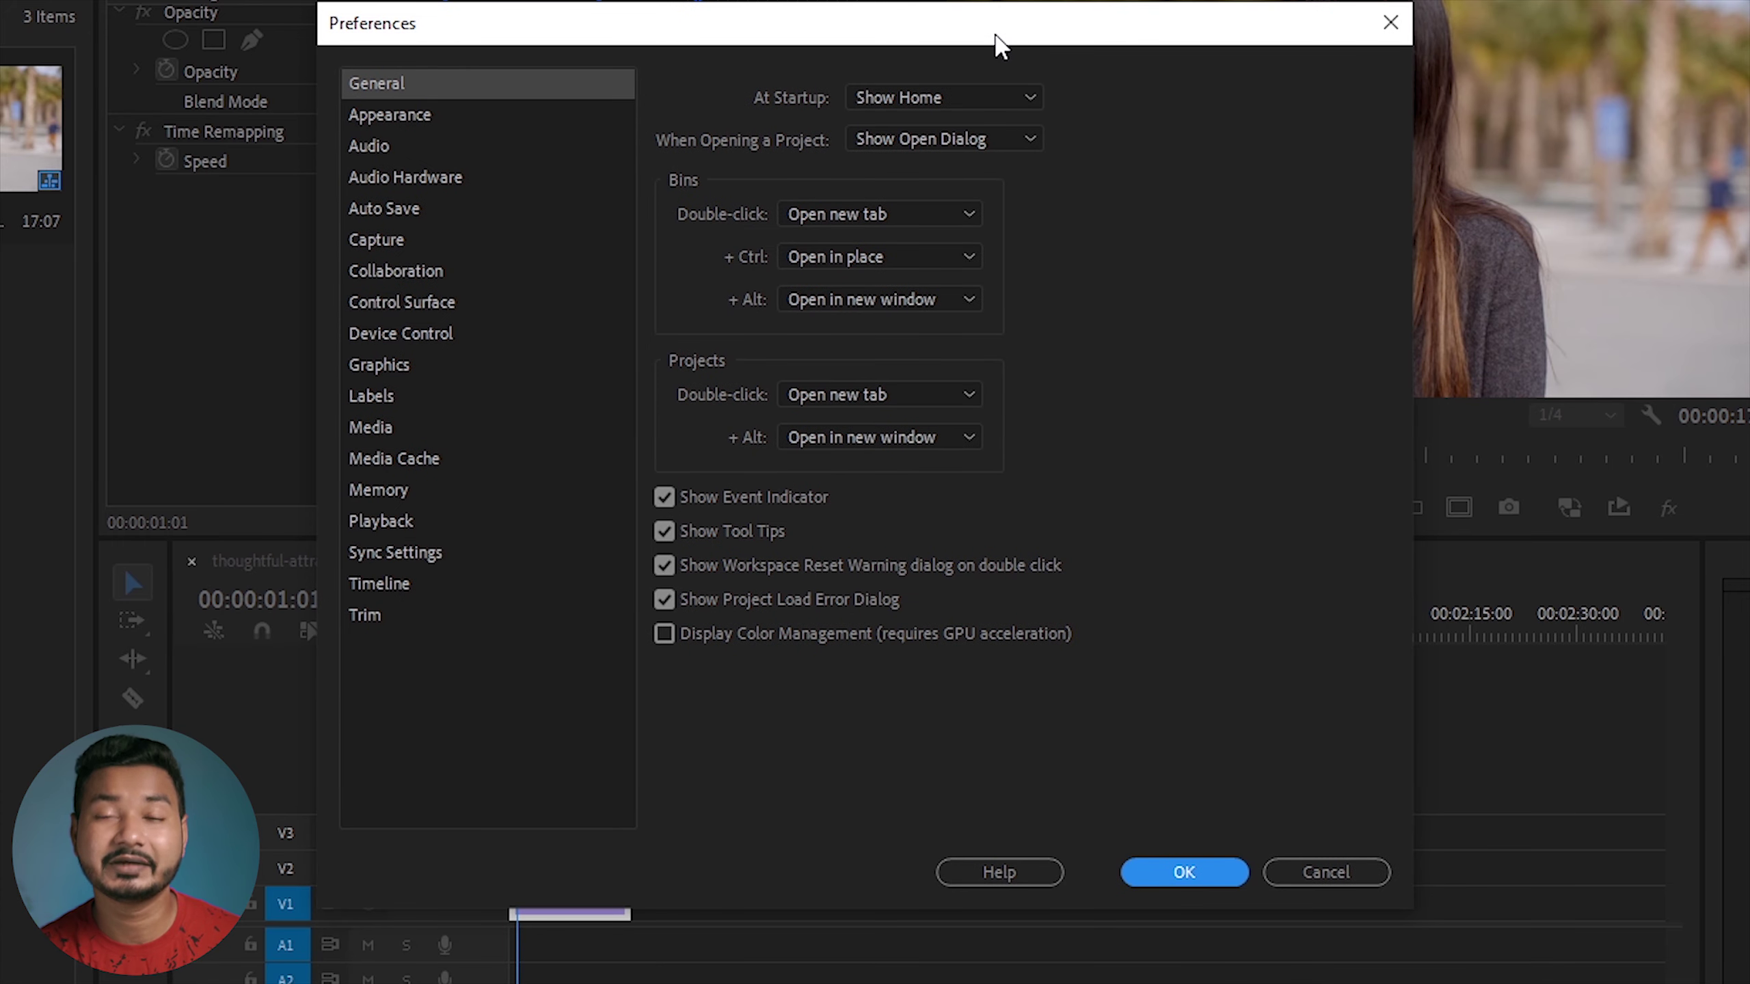
click(957, 97)
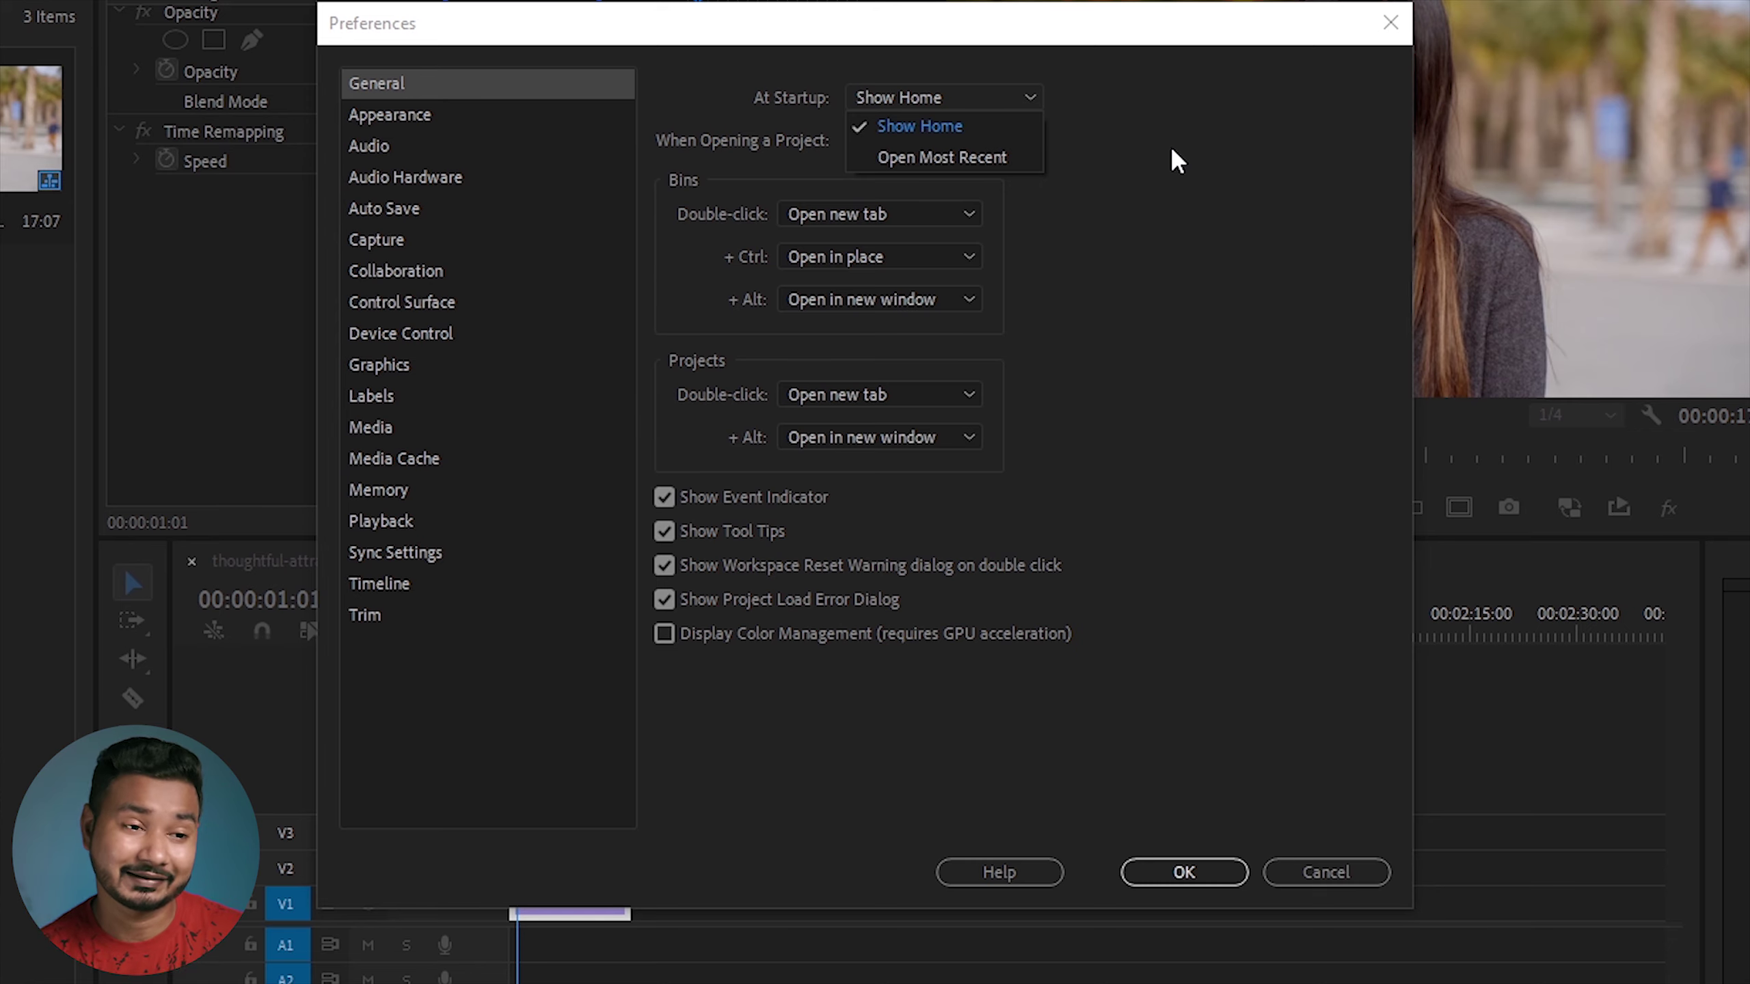
click(1203, 285)
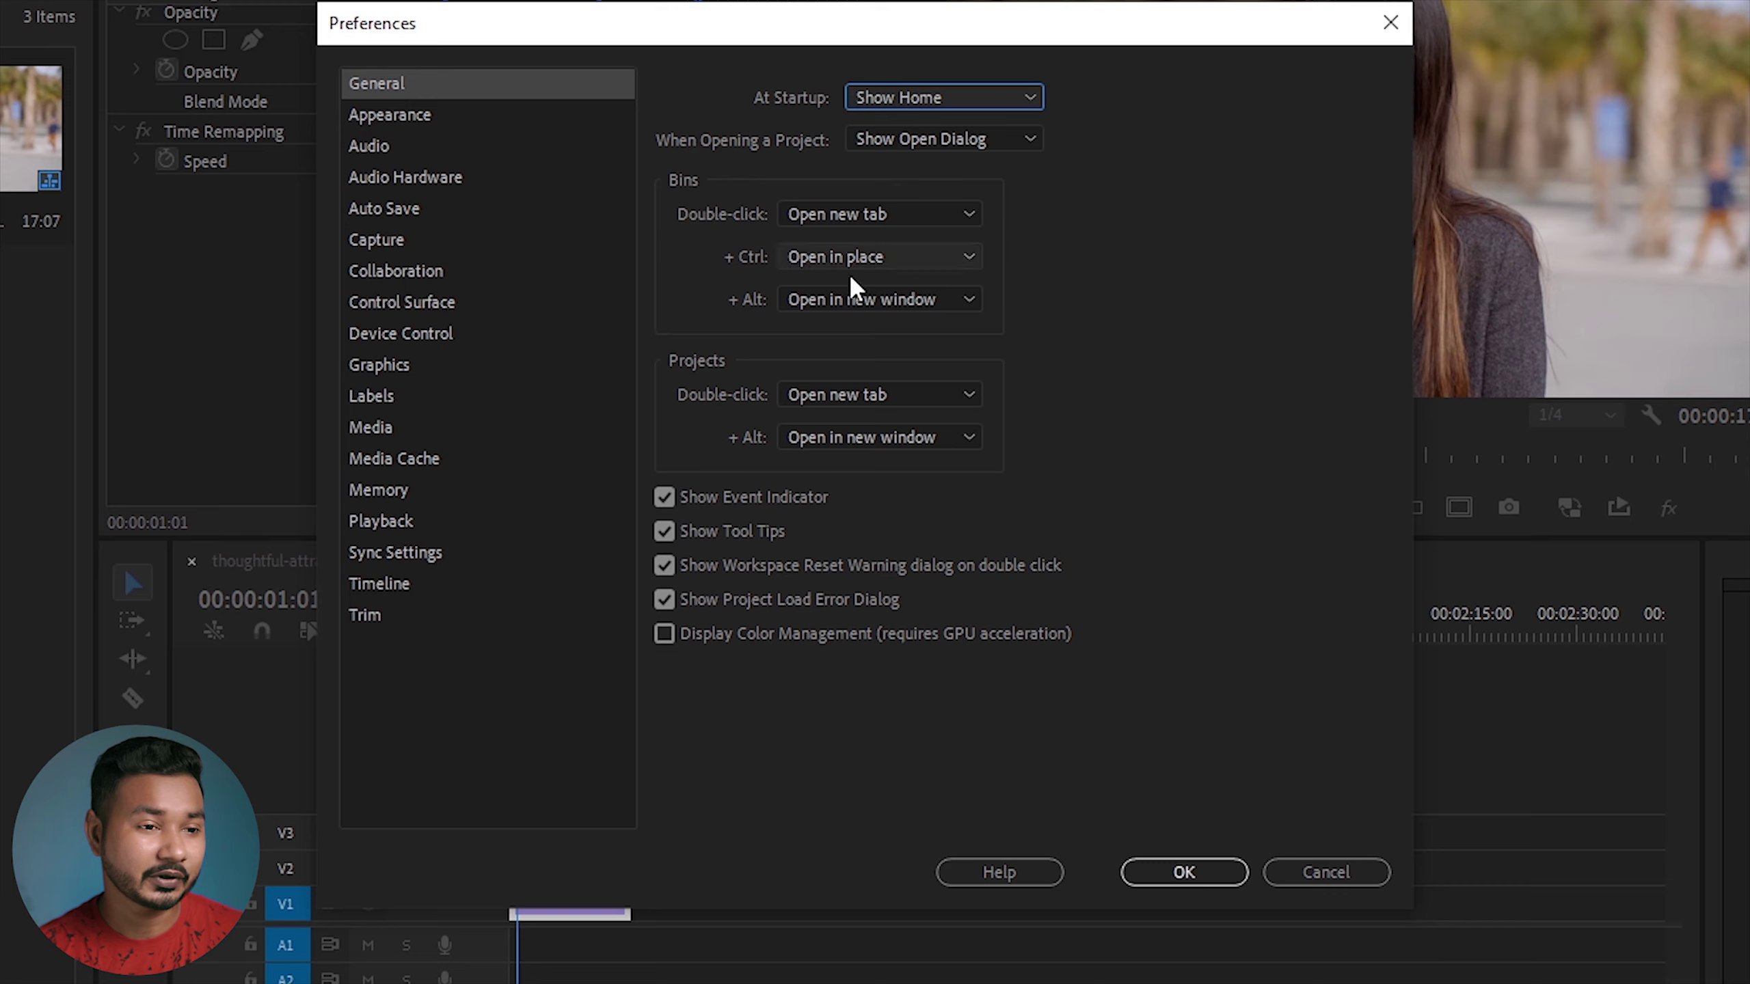
Leave the bin and project double-click behaviours unchanged, keeping Open new tab
click(823, 215)
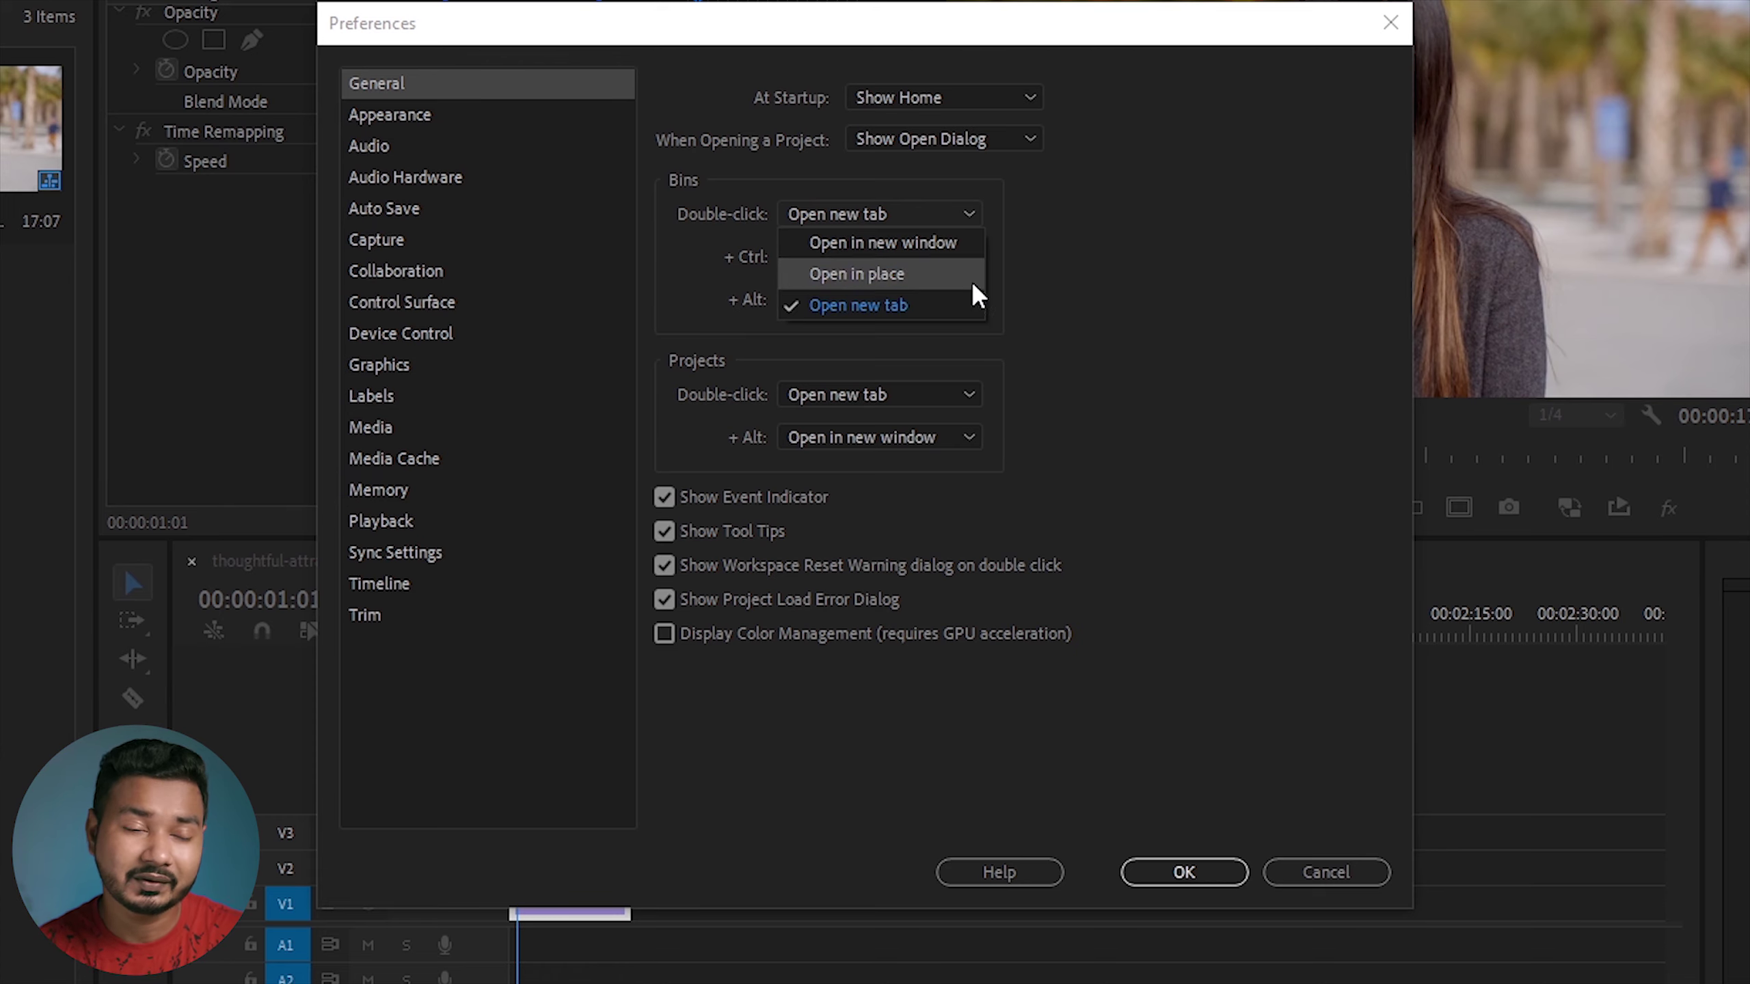
click(1071, 280)
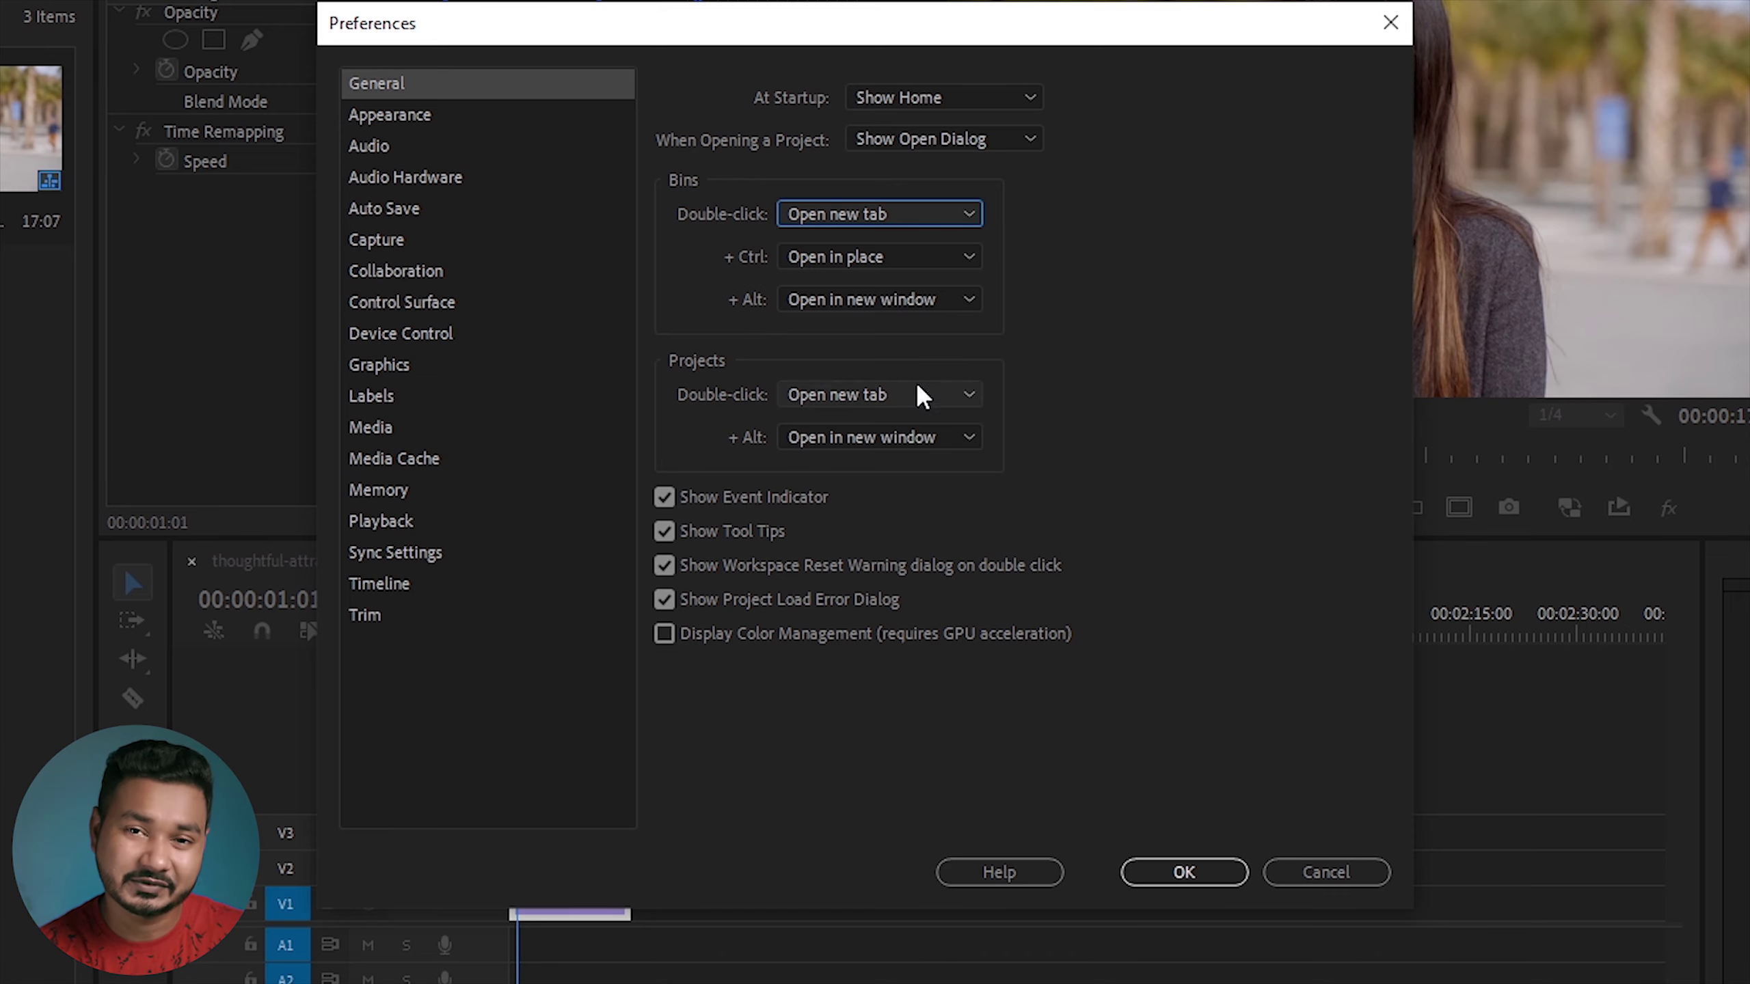
click(864, 388)
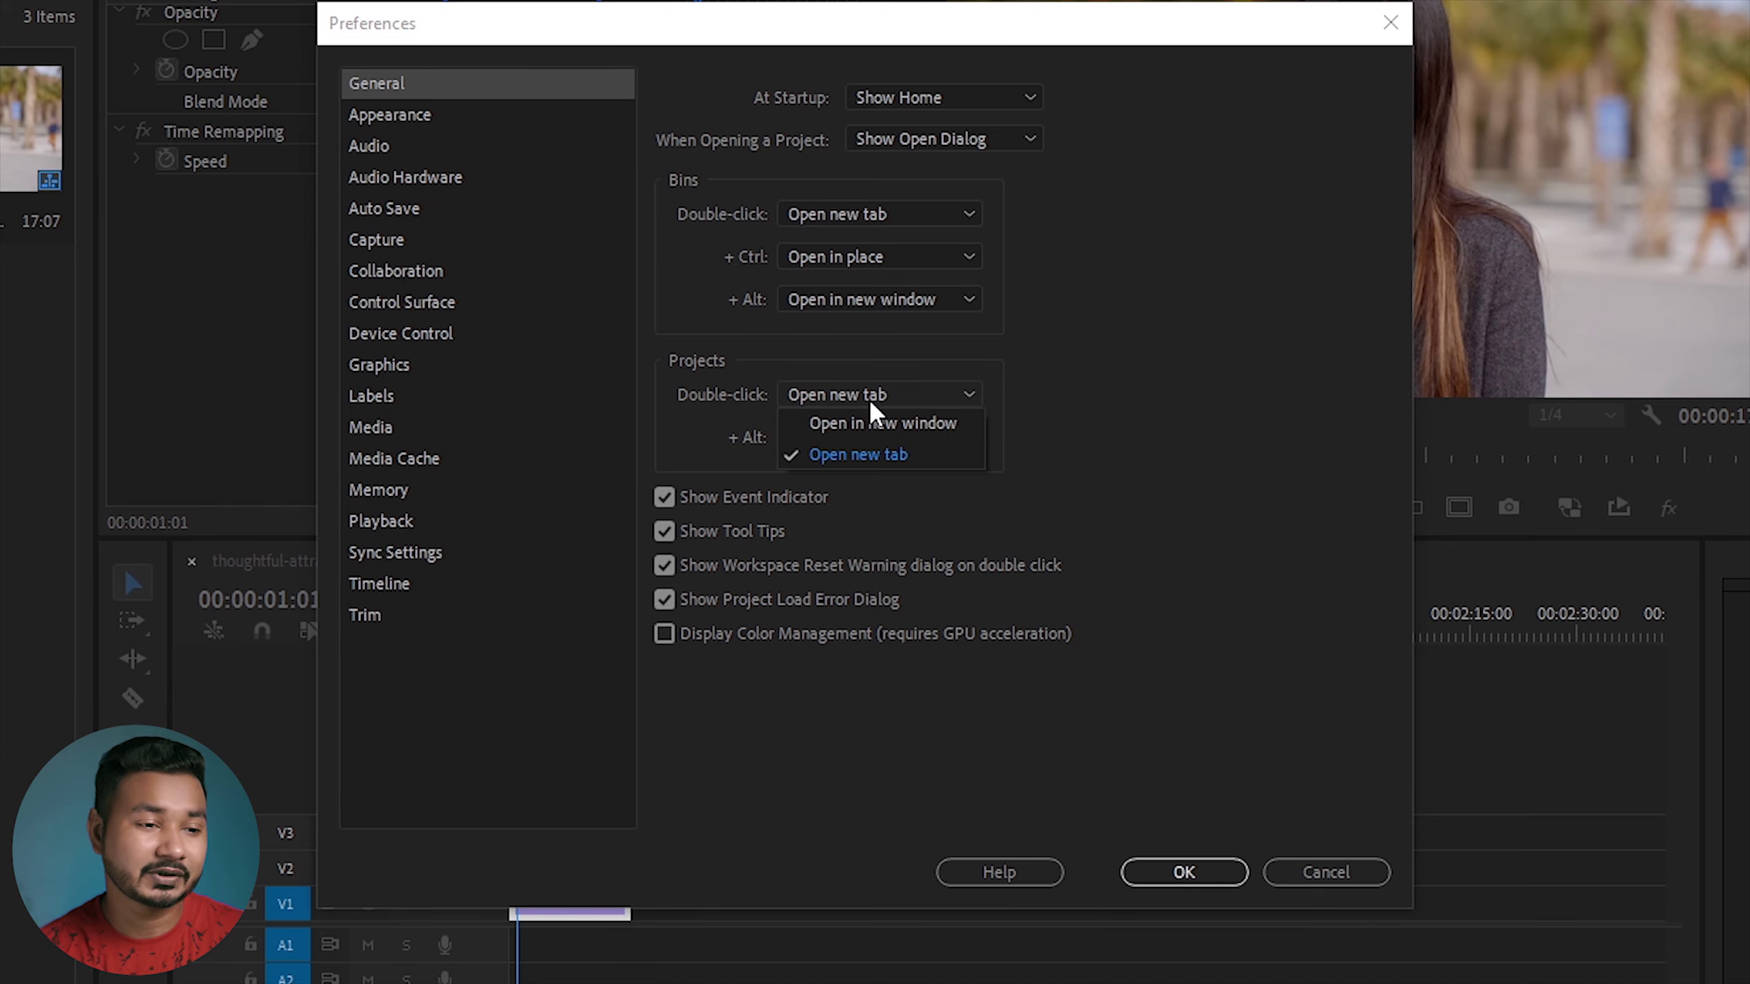
click(930, 394)
click(862, 437)
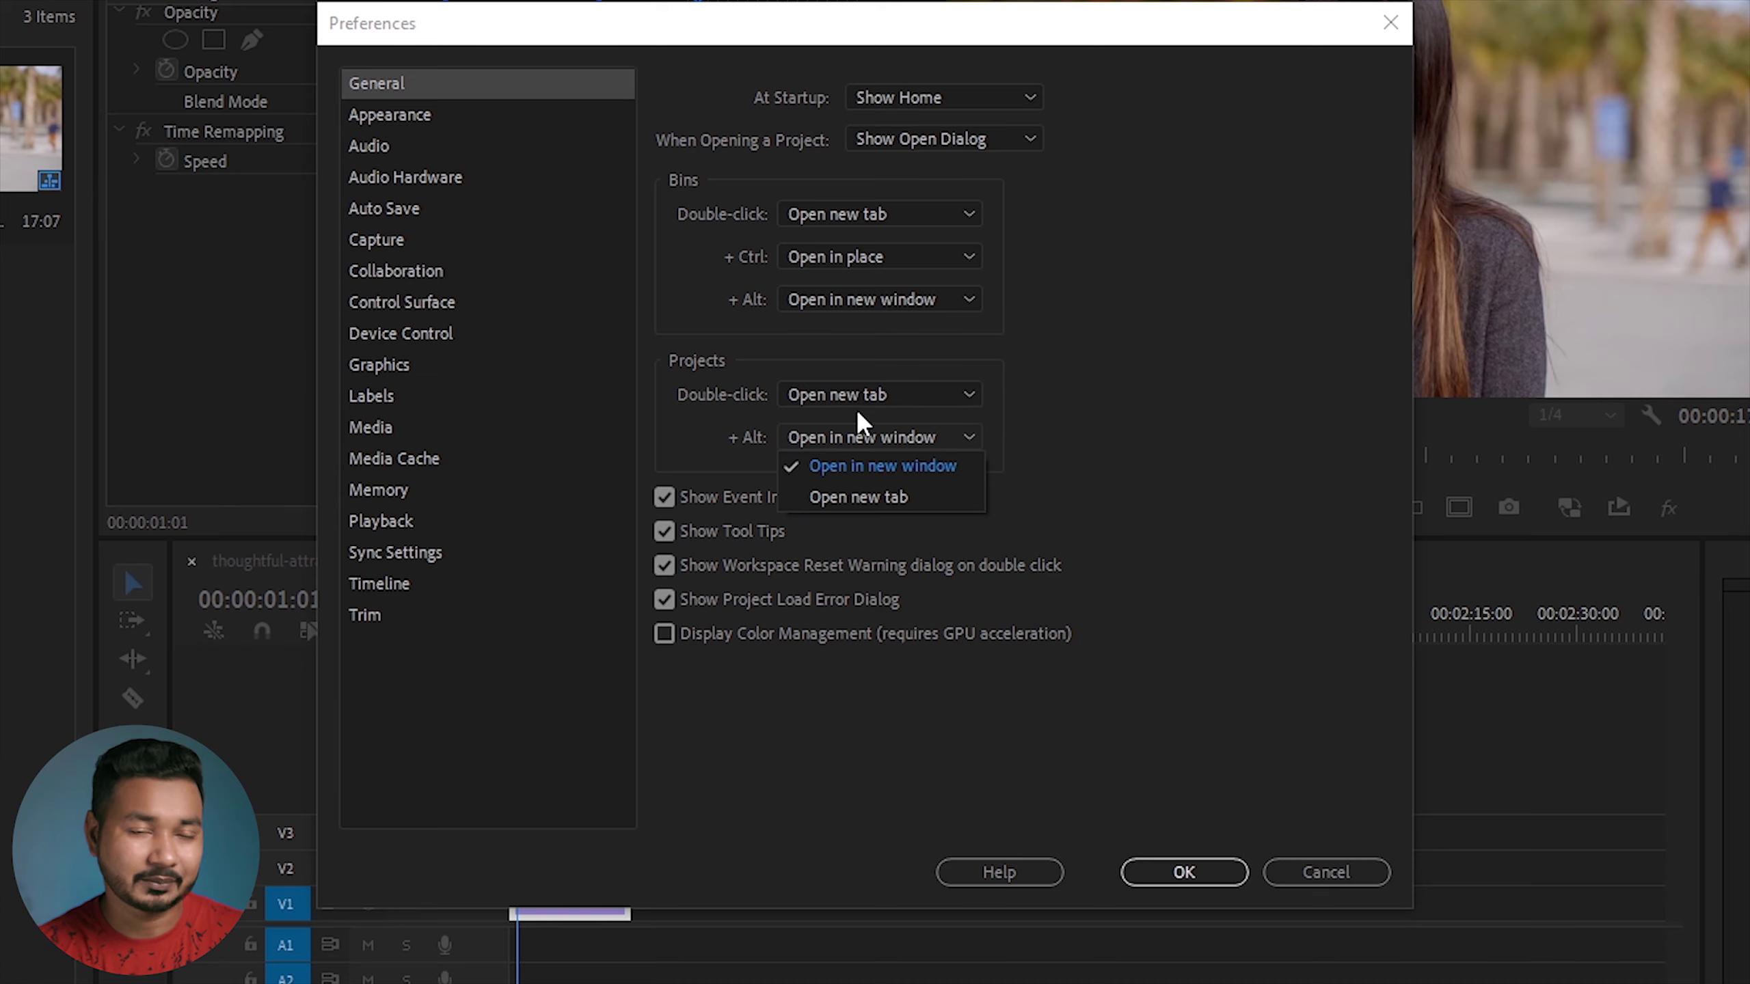
click(1150, 424)
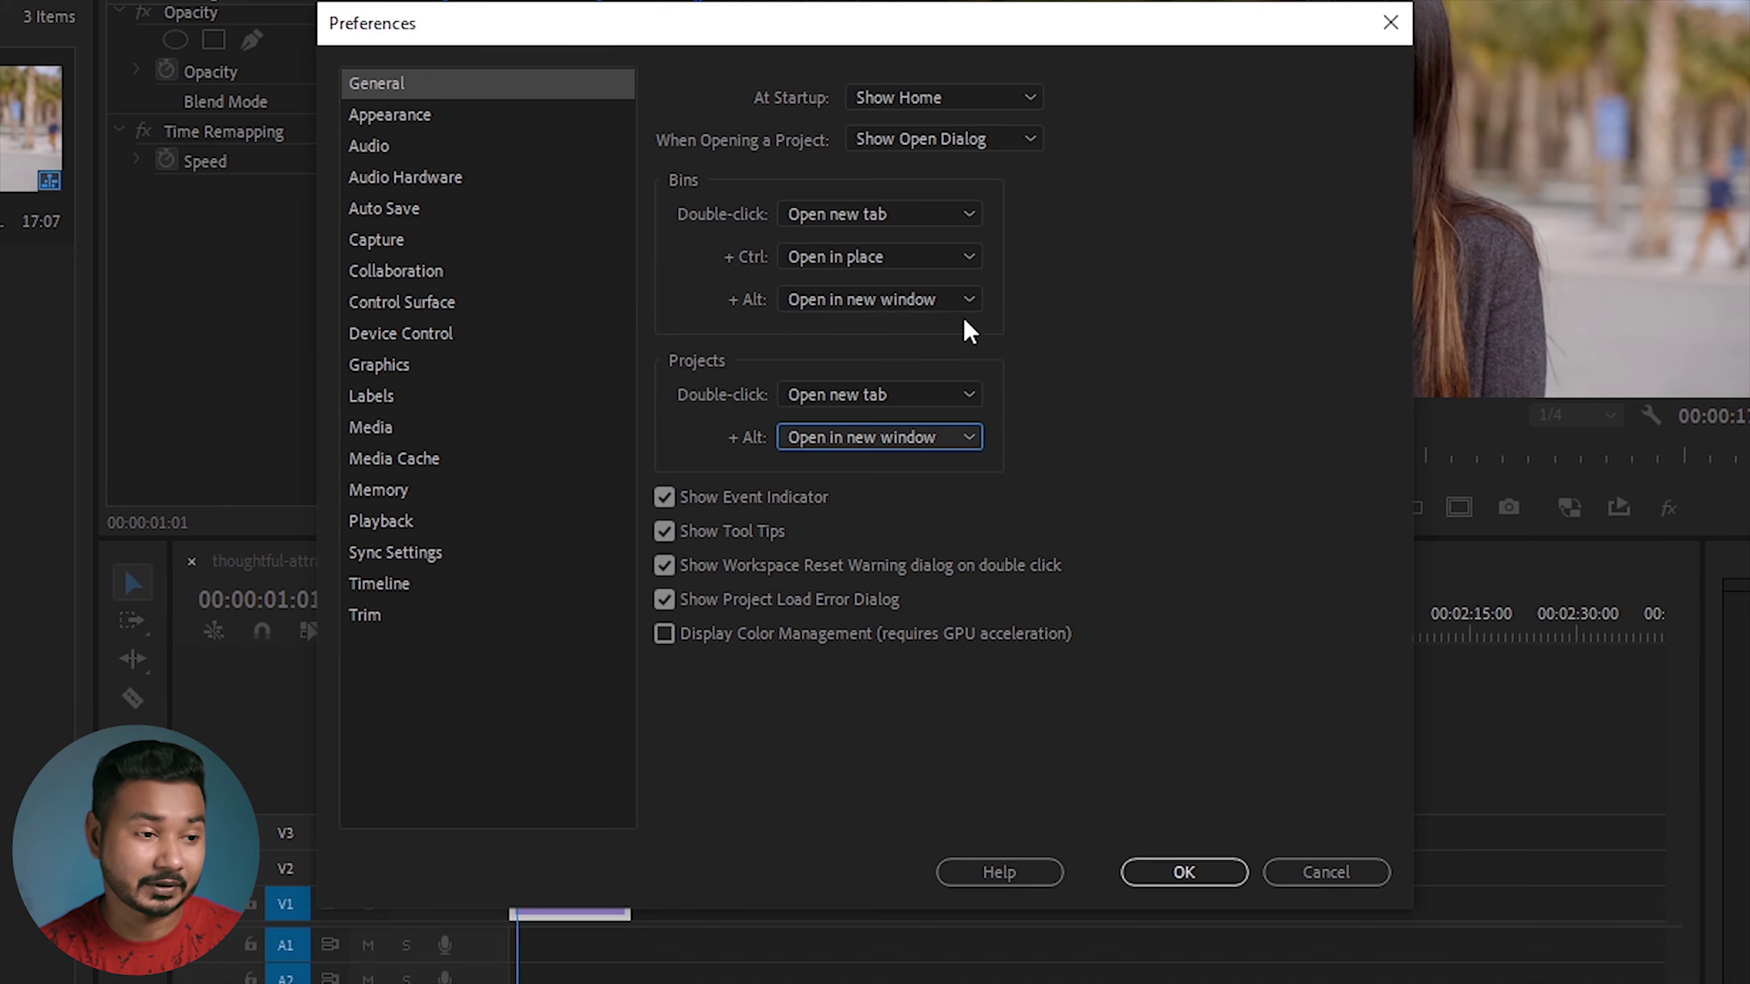
click(432, 114)
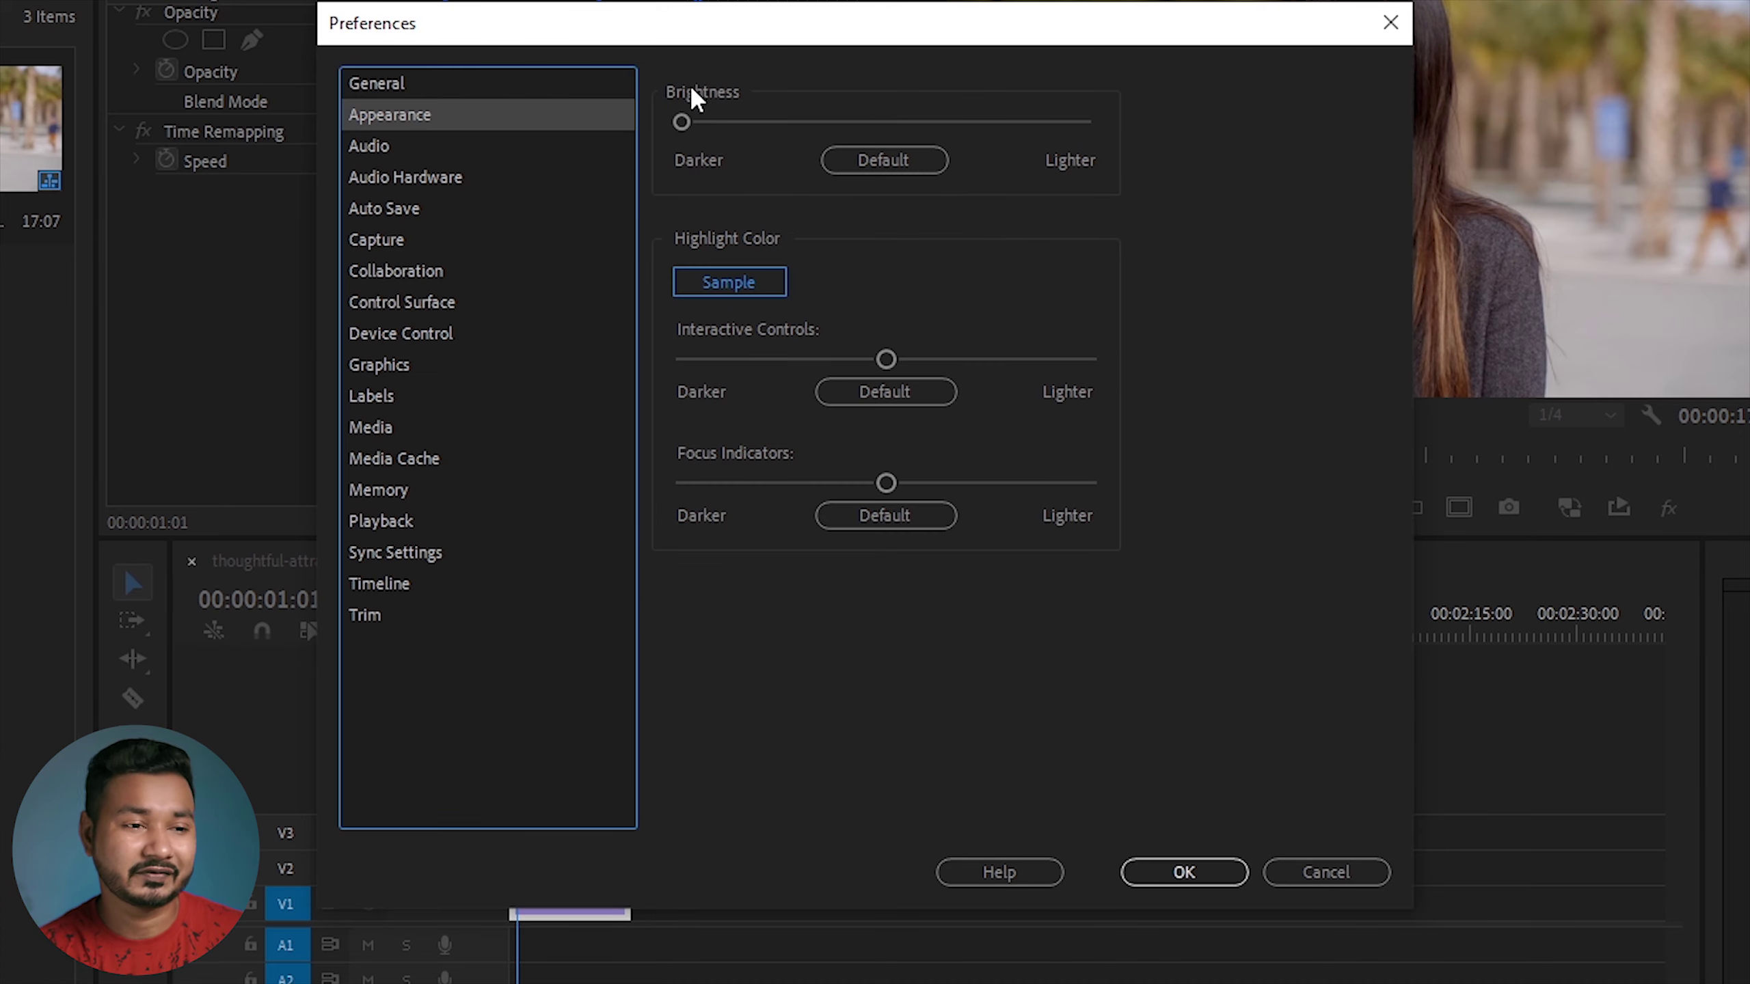
Test the lightest Brightness, Interactive Controls and Focus Indicators settings
drag(709, 24, 835, 103)
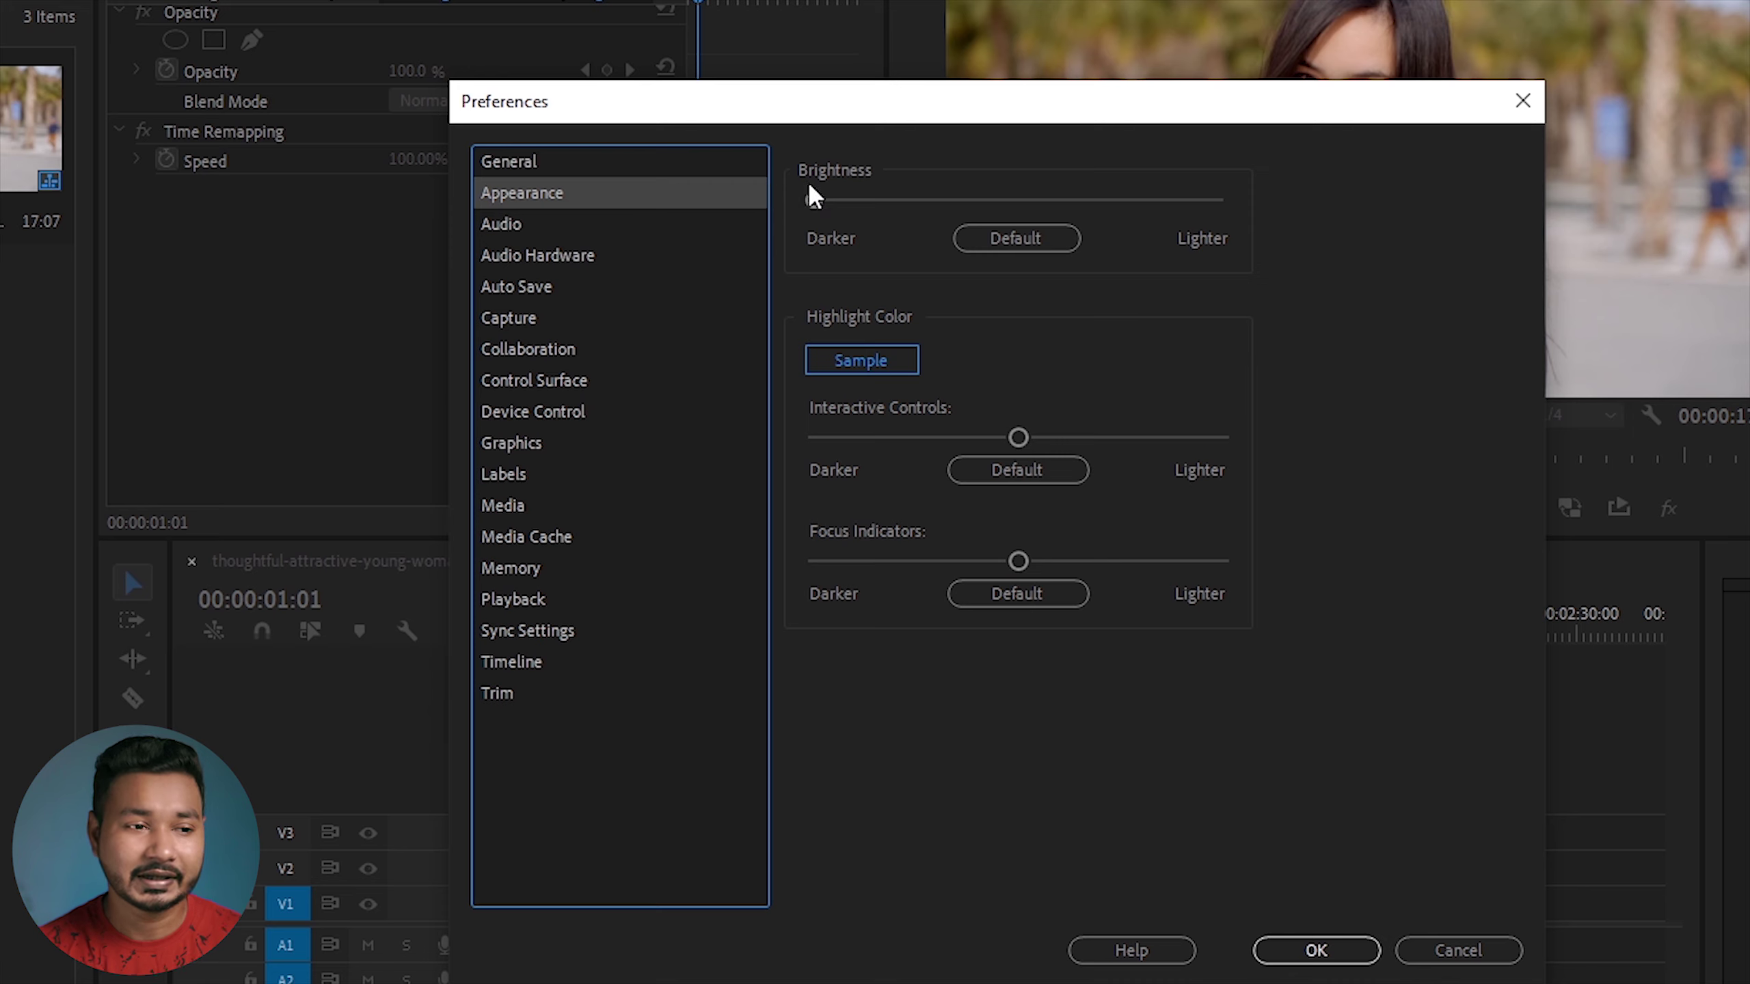
drag(812, 200, 889, 201)
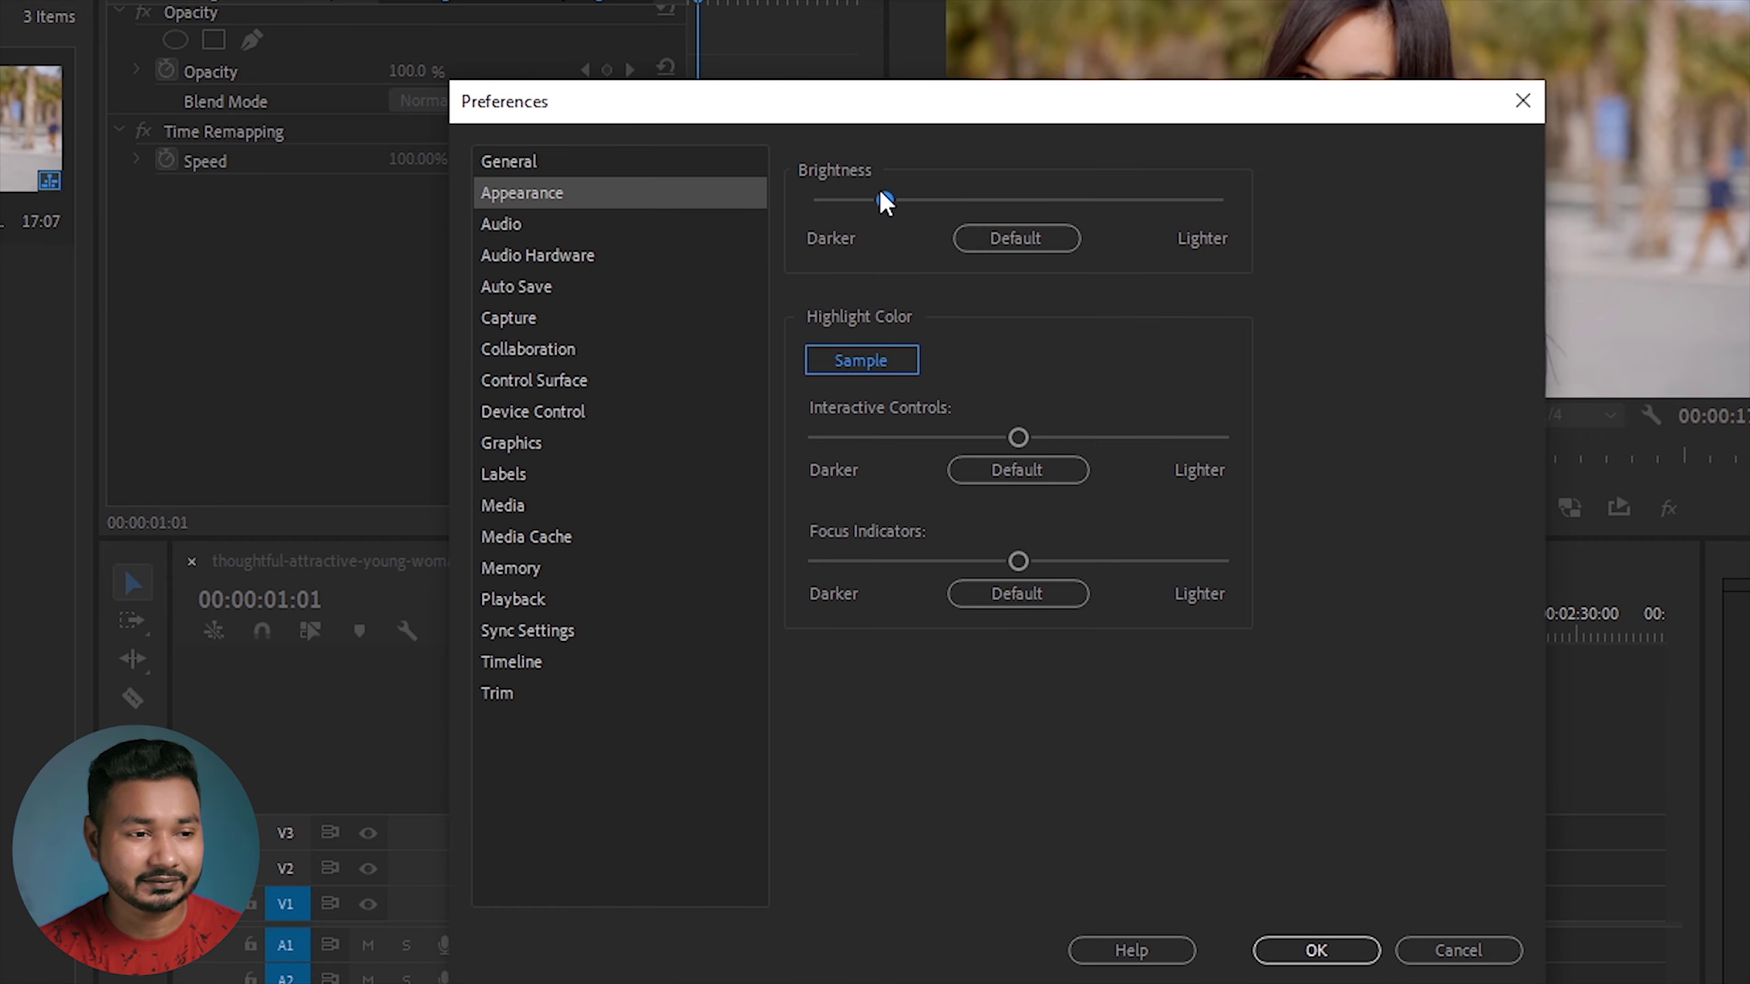
drag(1171, 199, 1251, 201)
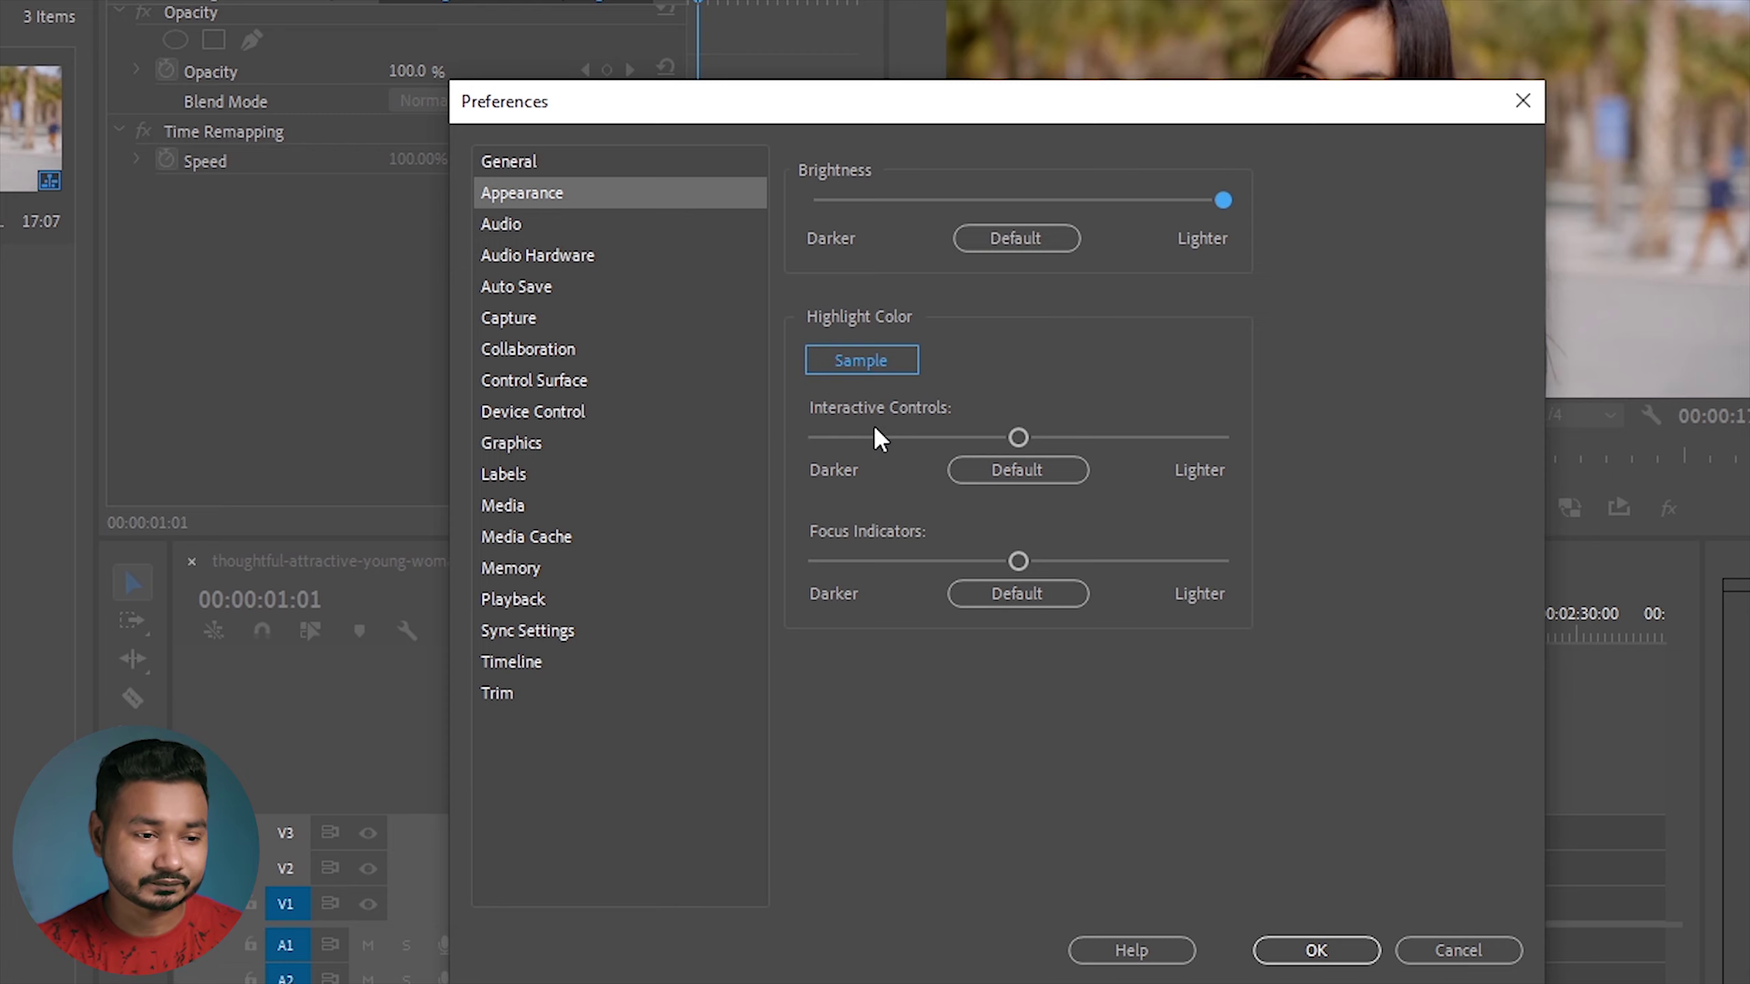
drag(1009, 438, 1179, 436)
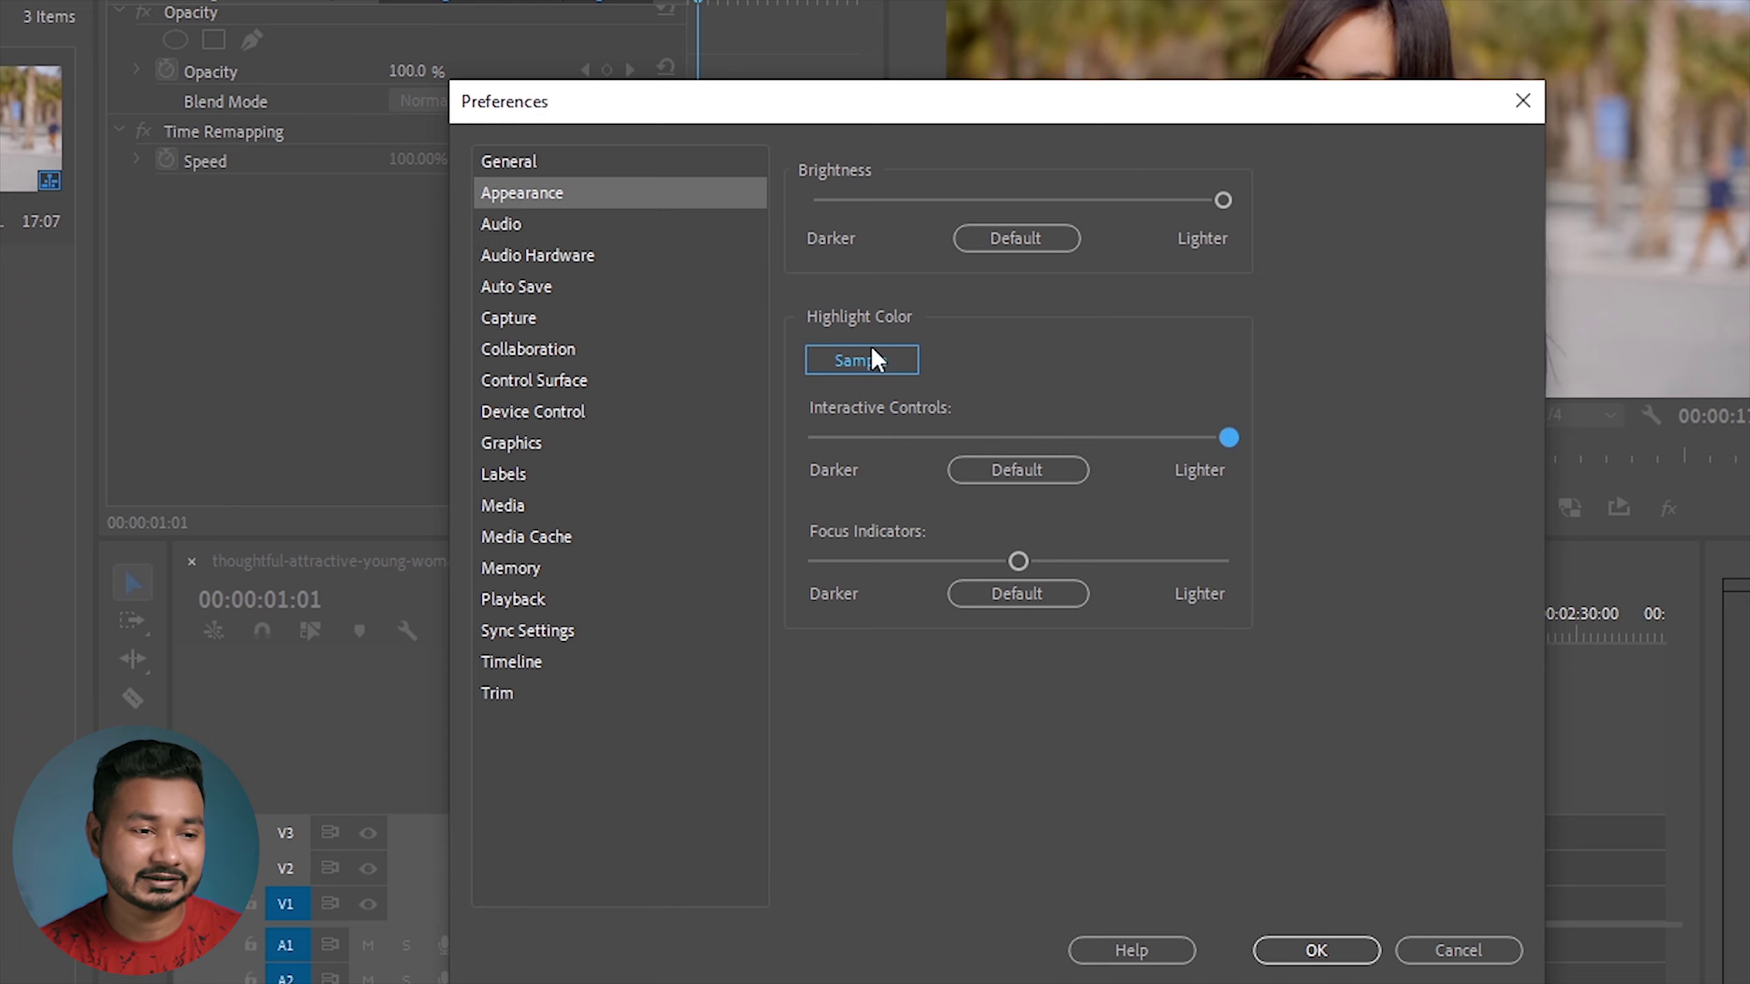
drag(1226, 433, 1284, 460)
drag(1029, 560, 1243, 595)
Reset Focus Indicators, Interactive Controls and Brightness to their defaults
click(1018, 593)
click(1019, 471)
click(1012, 238)
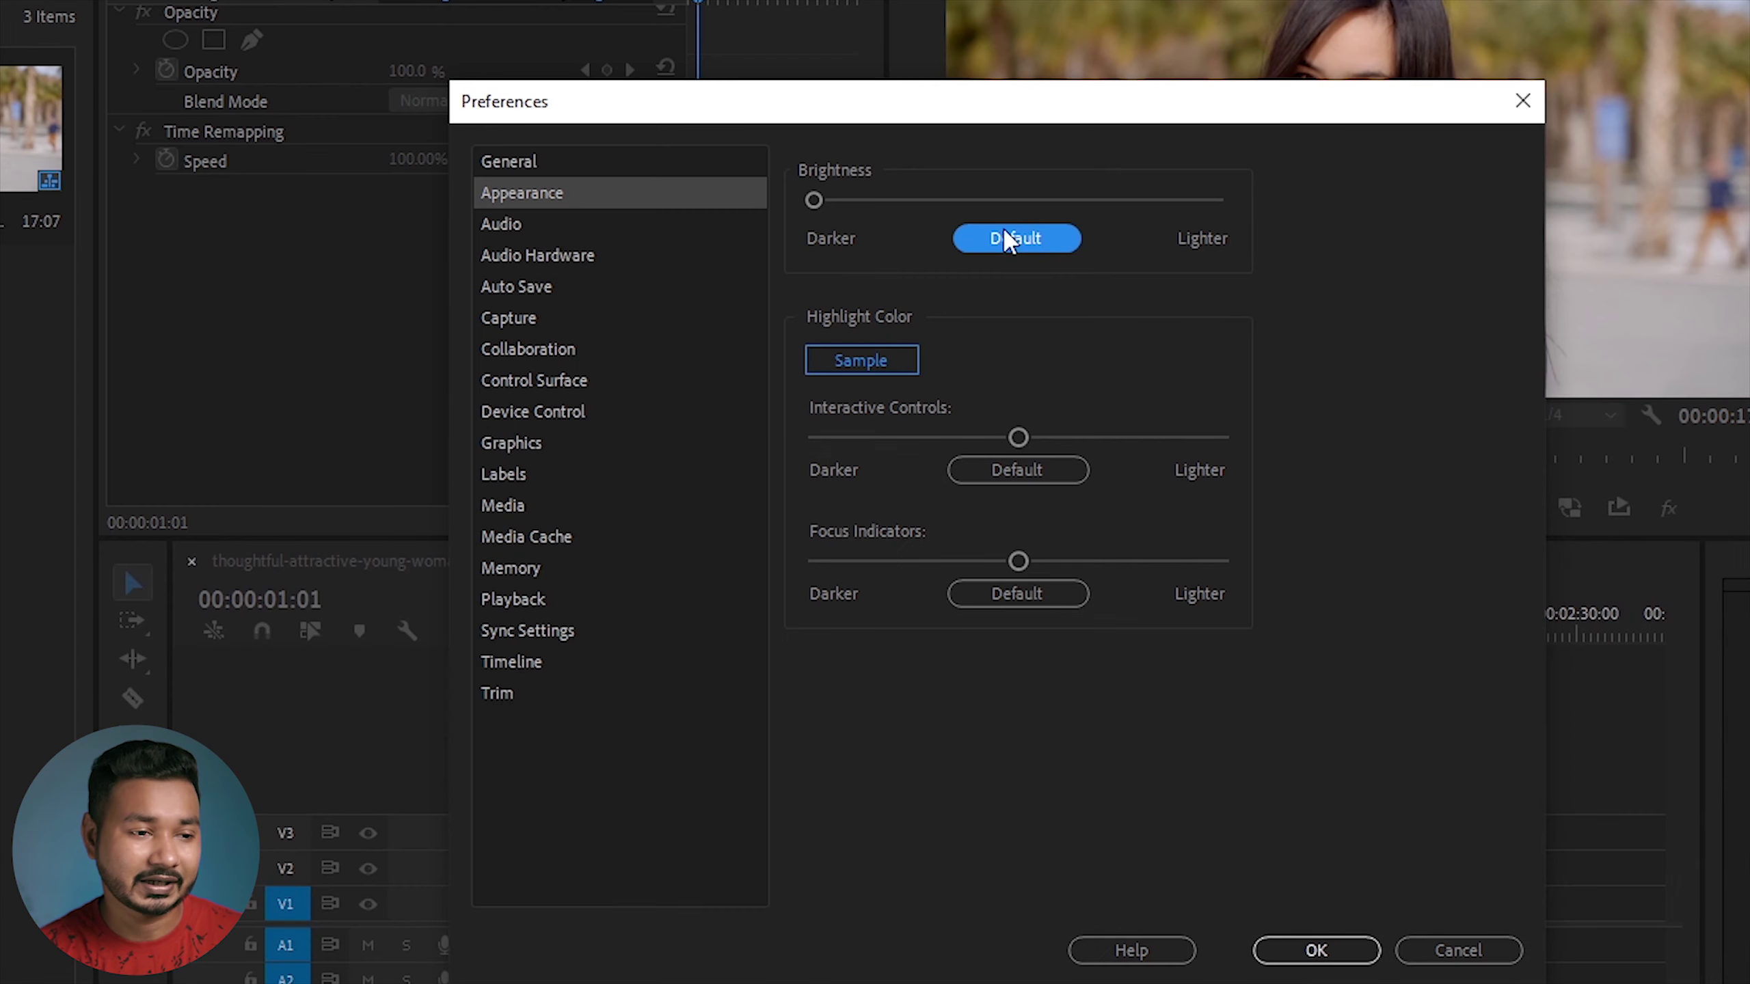
click(590, 253)
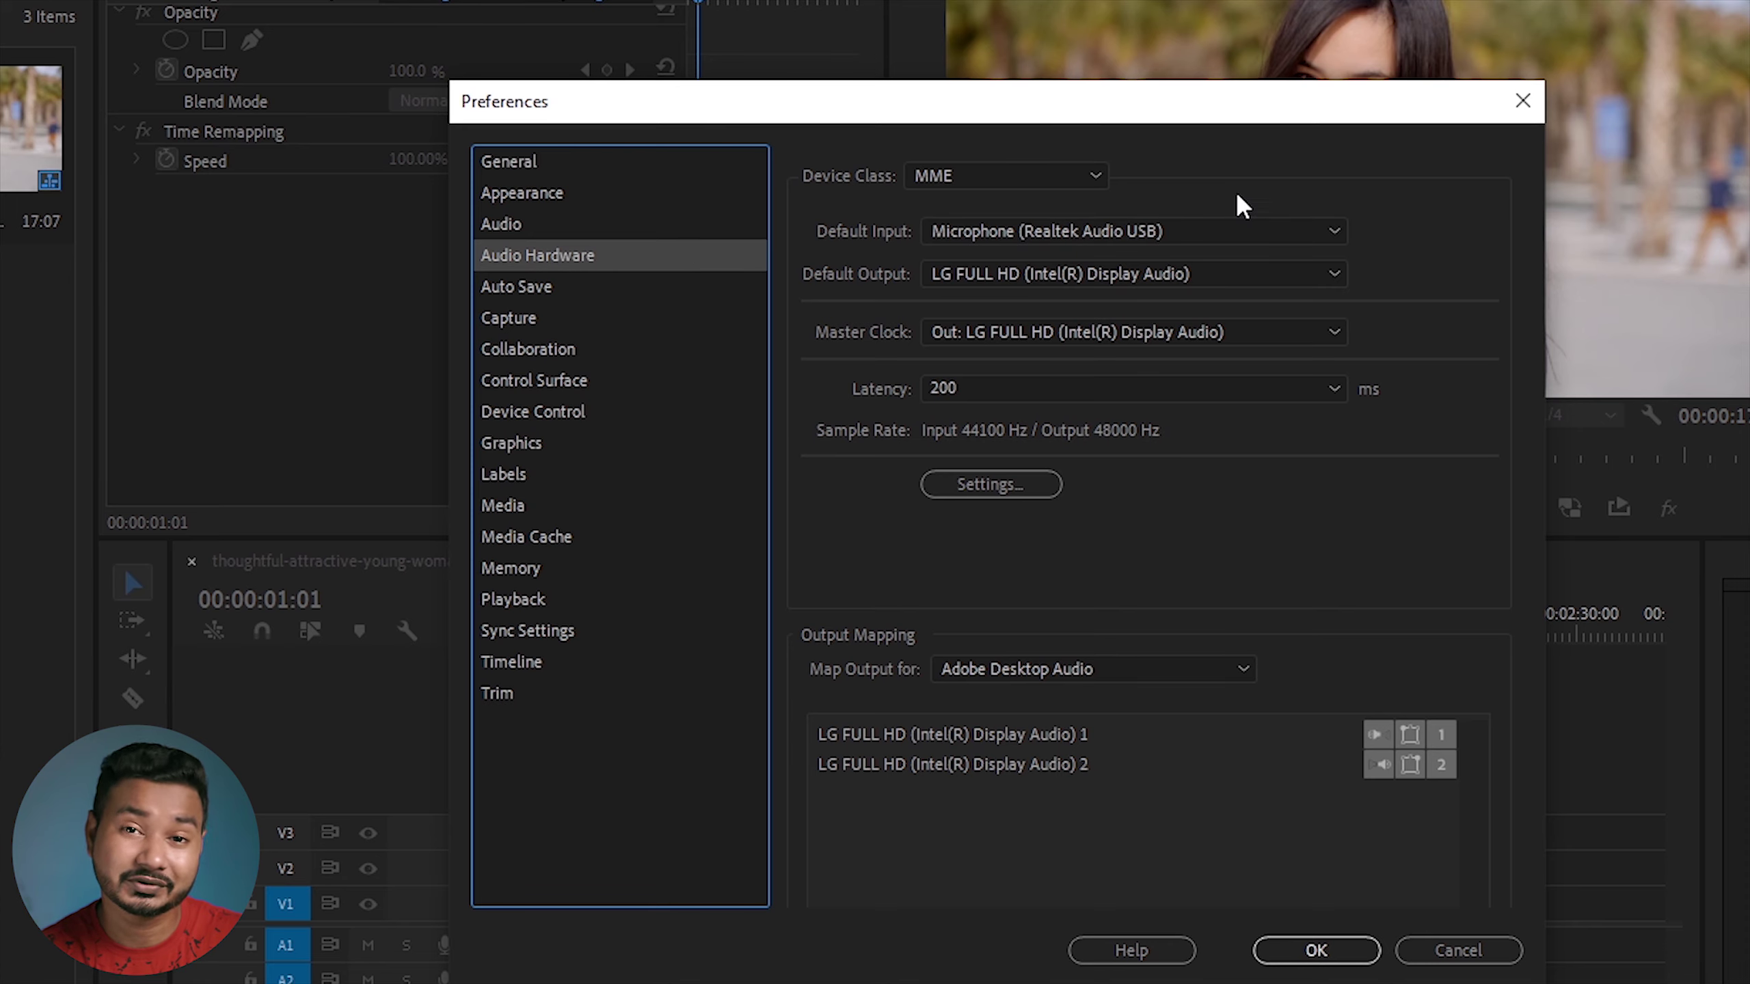
Keep Microphone (Realtek Audio USB) as default input and the LG display audio as output
click(1002, 229)
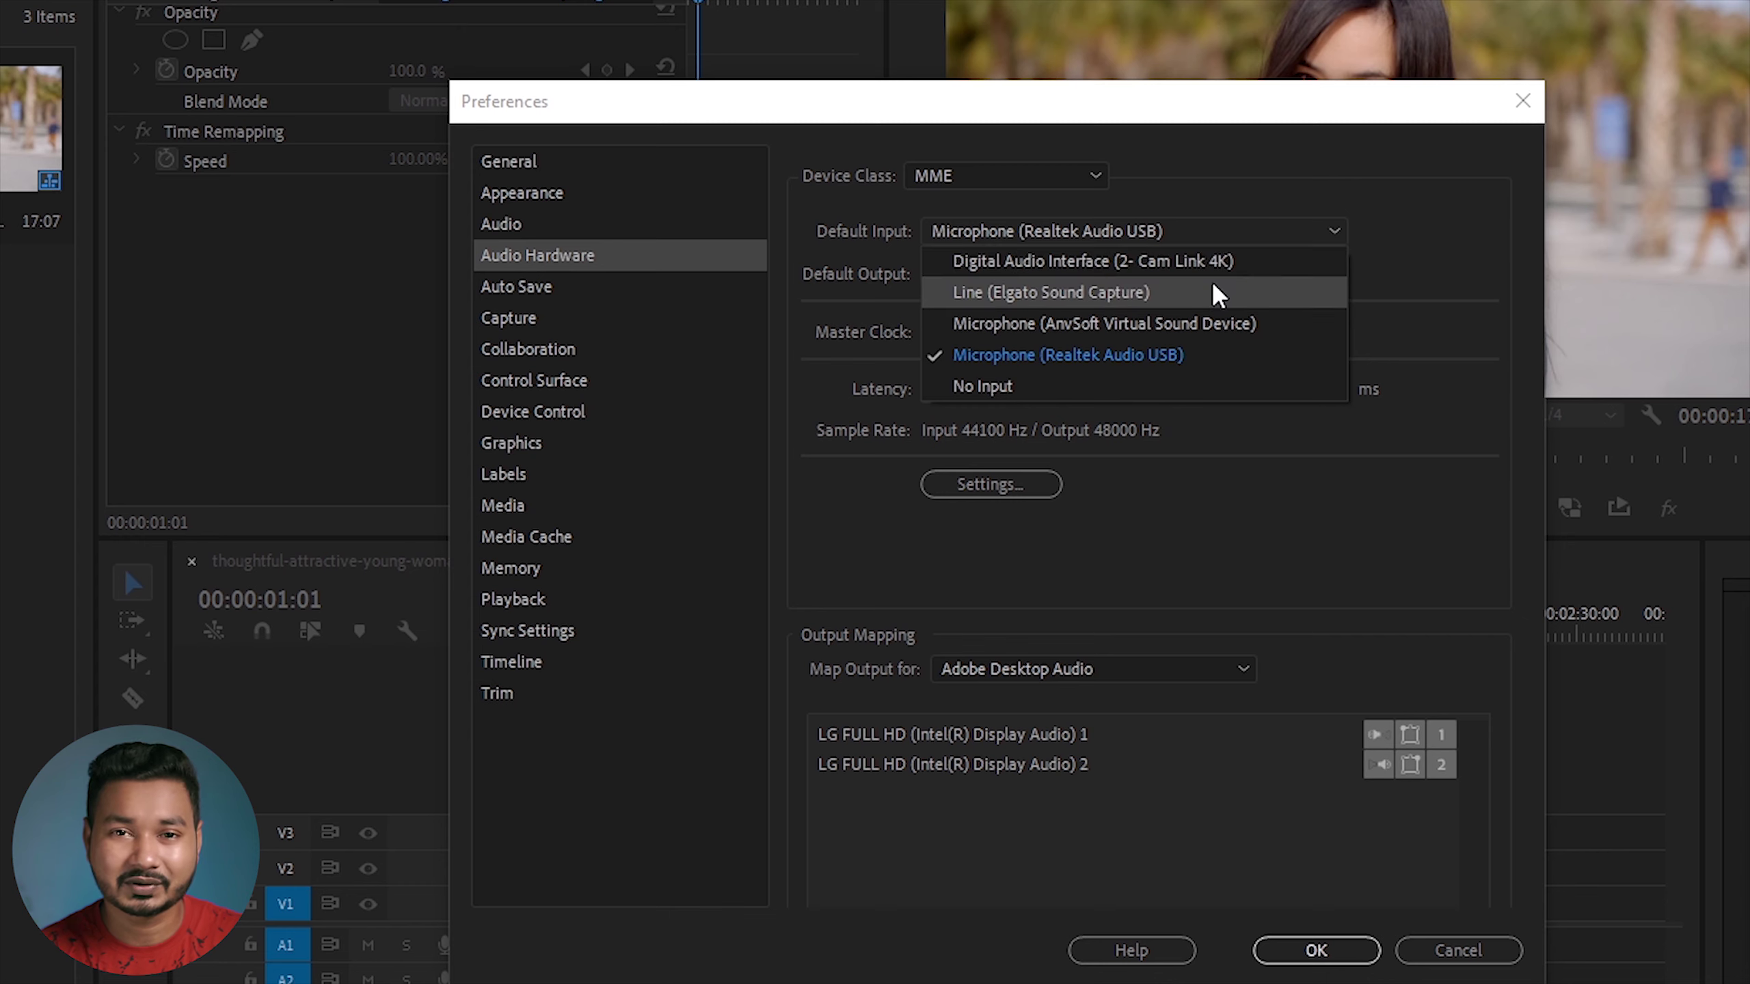
click(1239, 238)
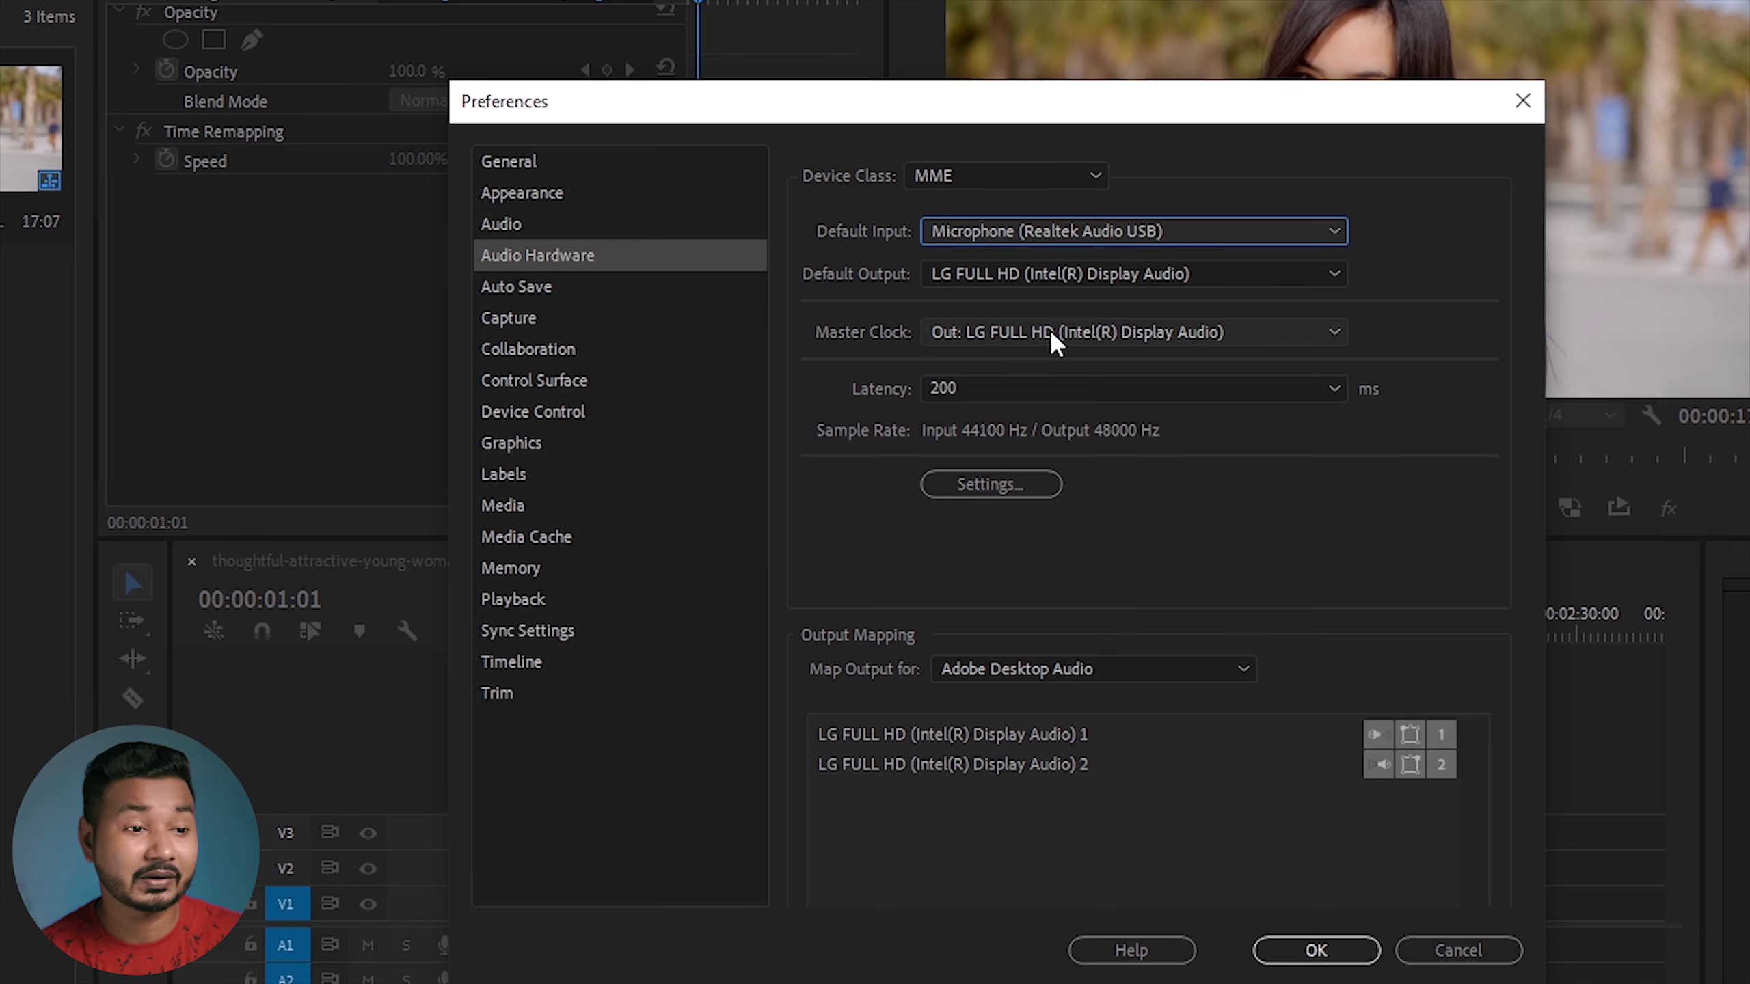
click(983, 274)
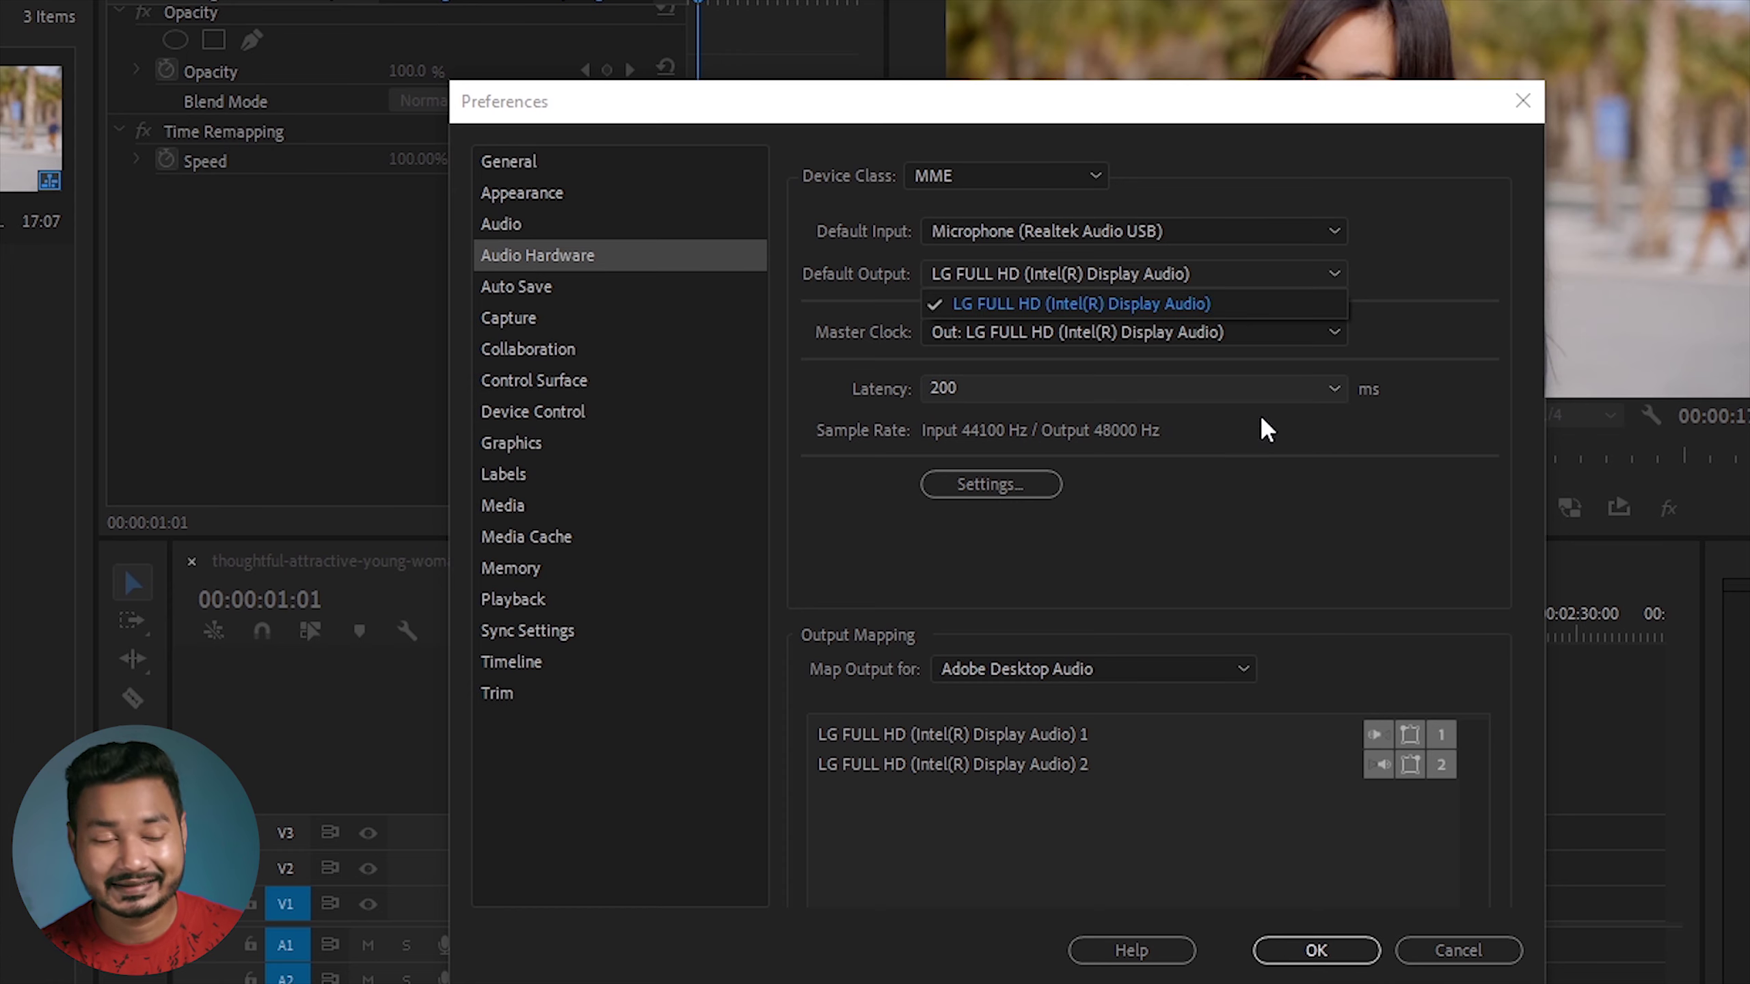
click(825, 426)
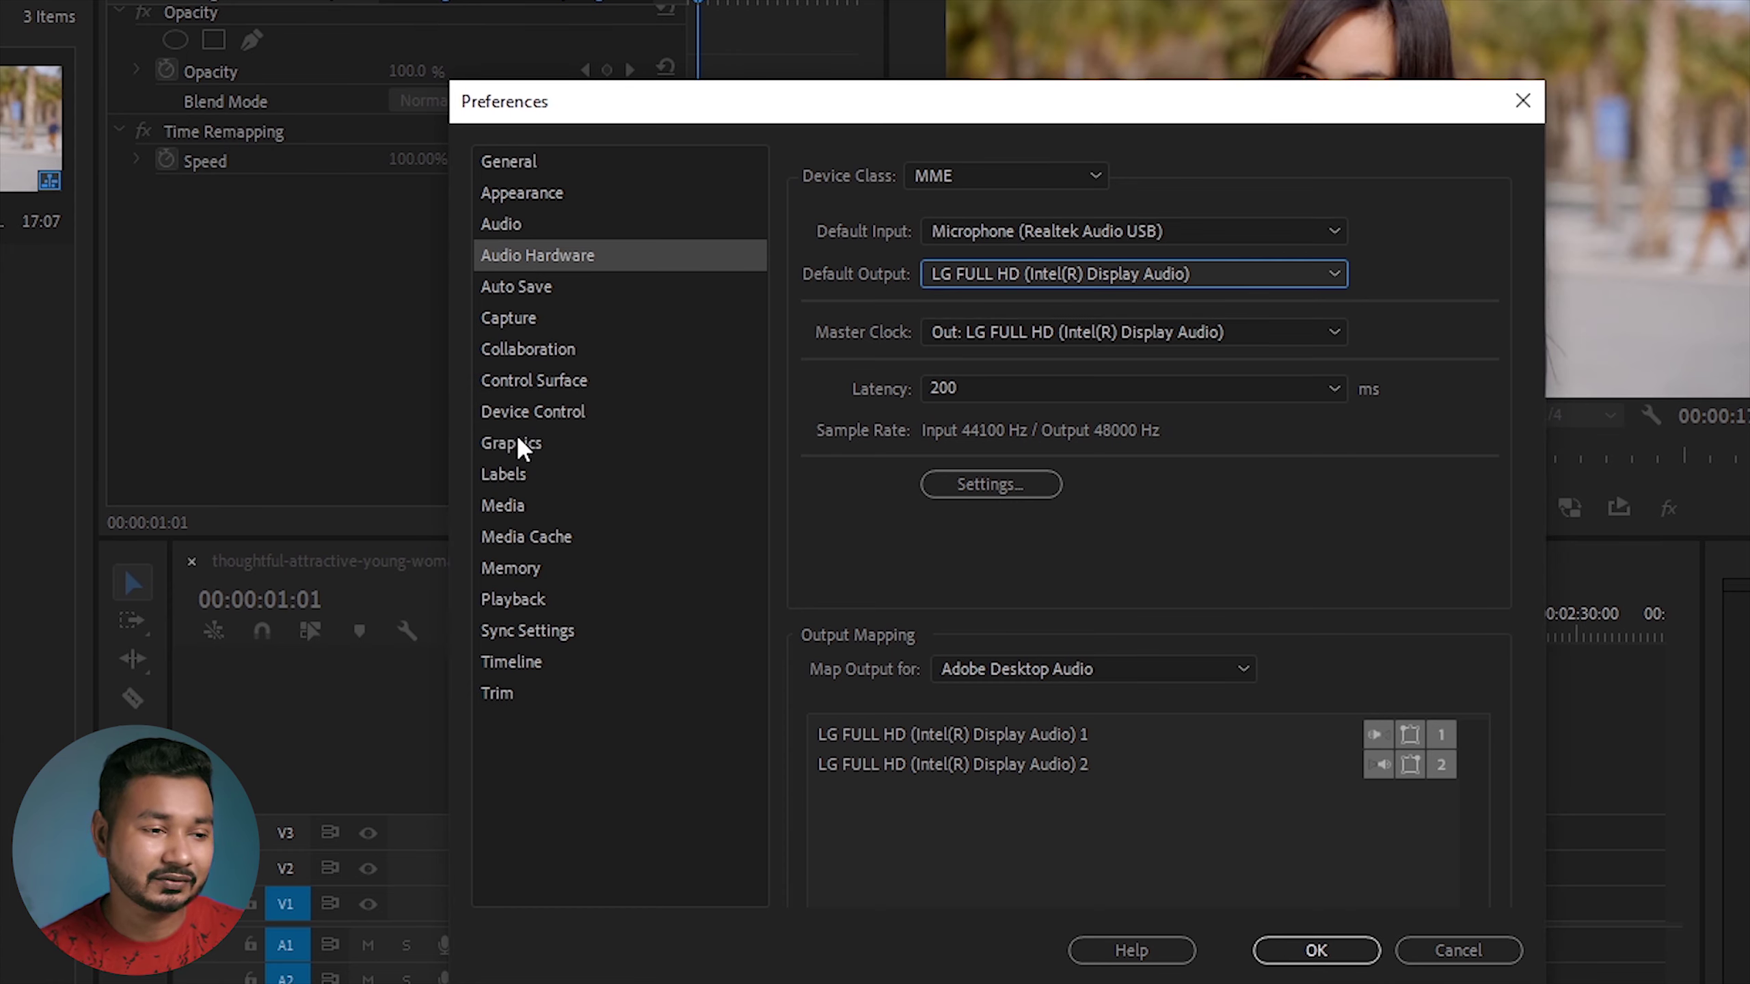
click(571, 536)
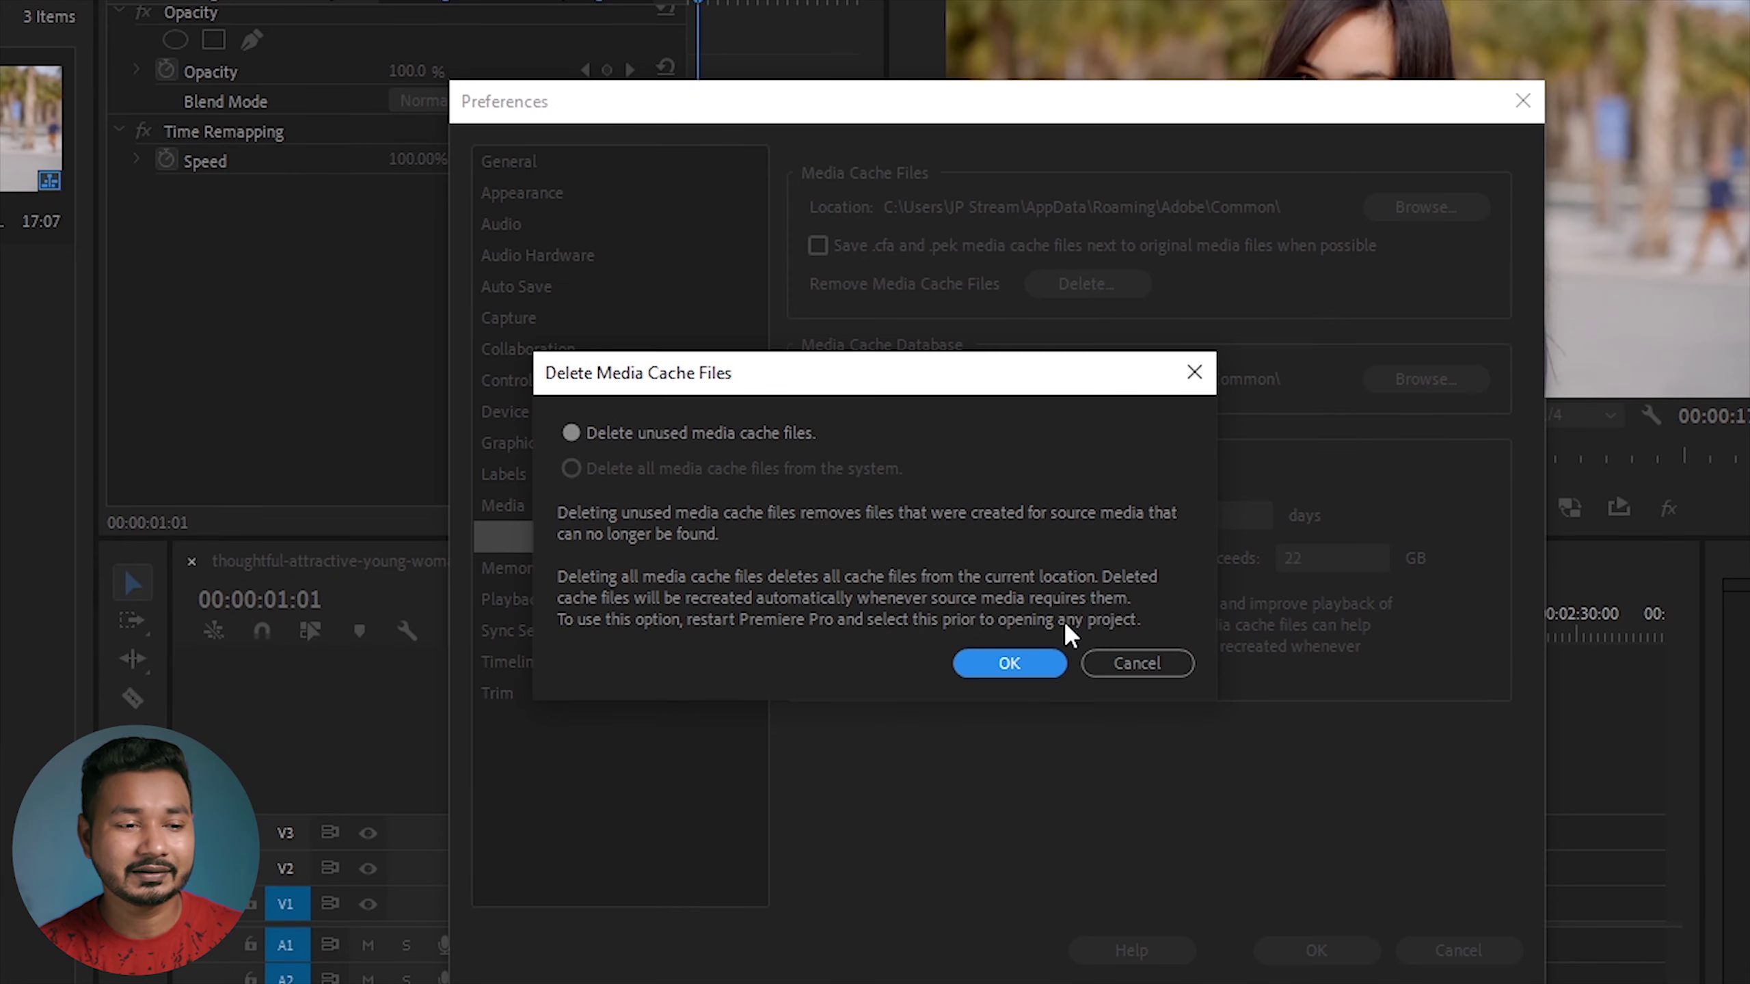
Confirm deletion of the unused media cache files
click(1035, 655)
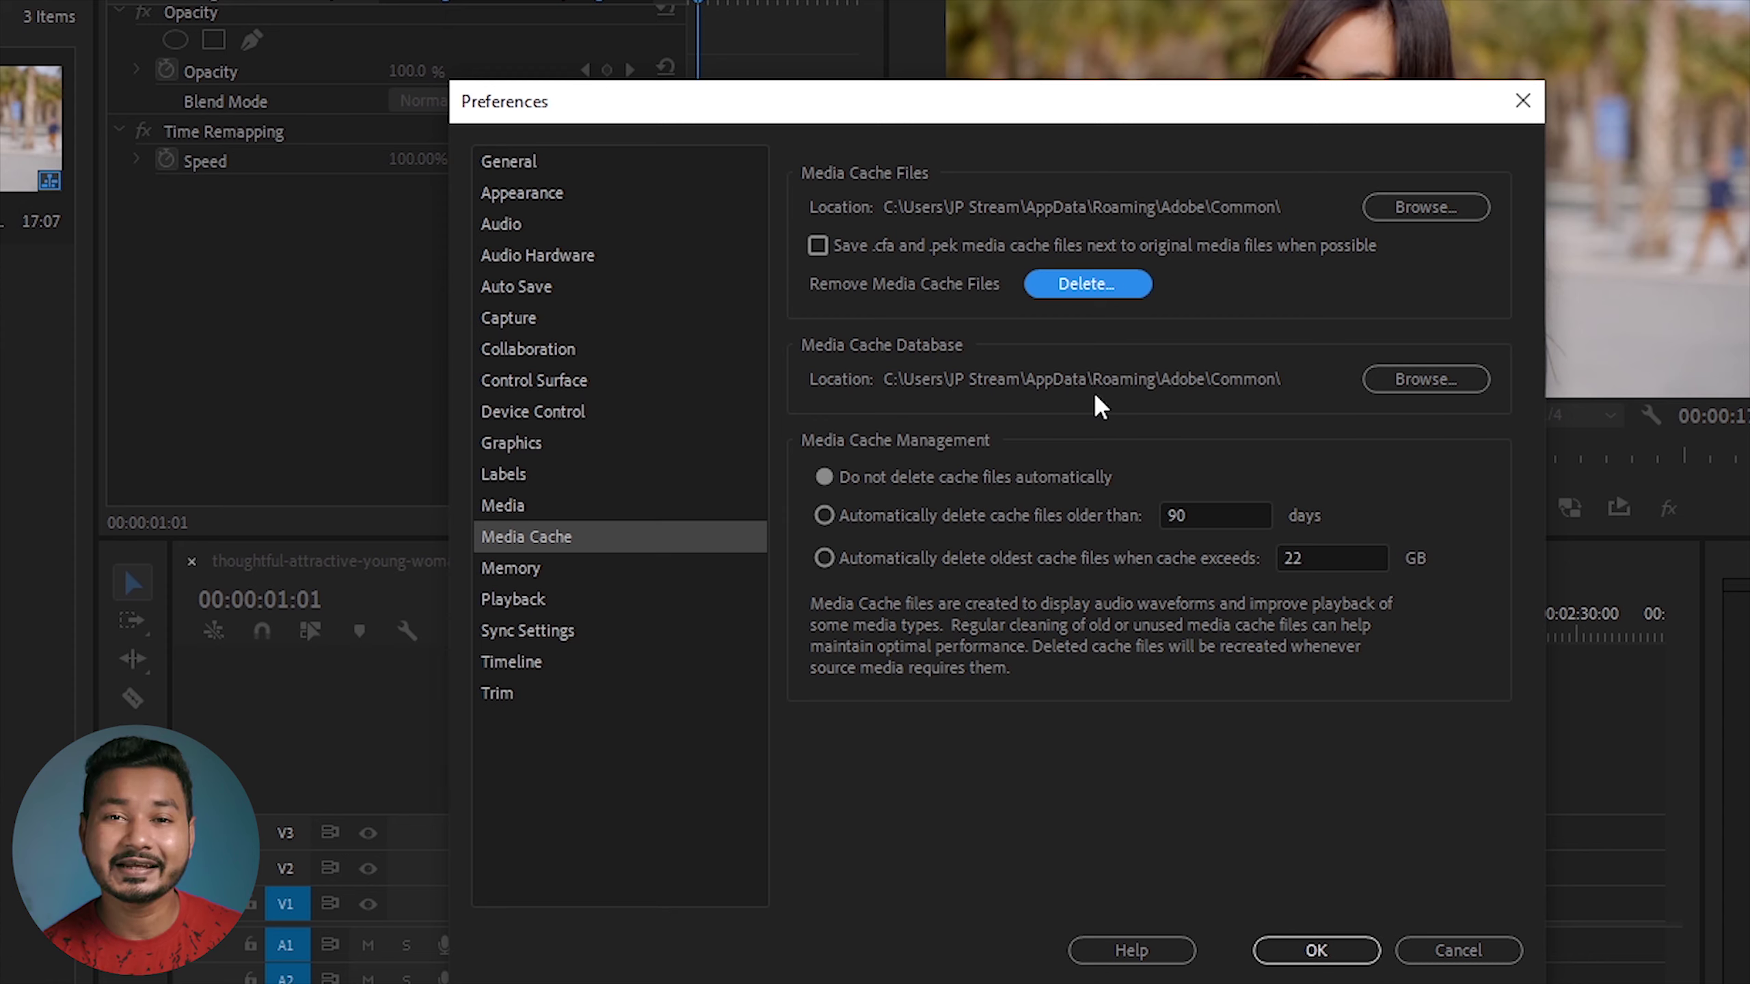
Inspect the 90-day and 22 GB cache limits and the cache folder location, leaving them unchanged
double_click(1223, 514)
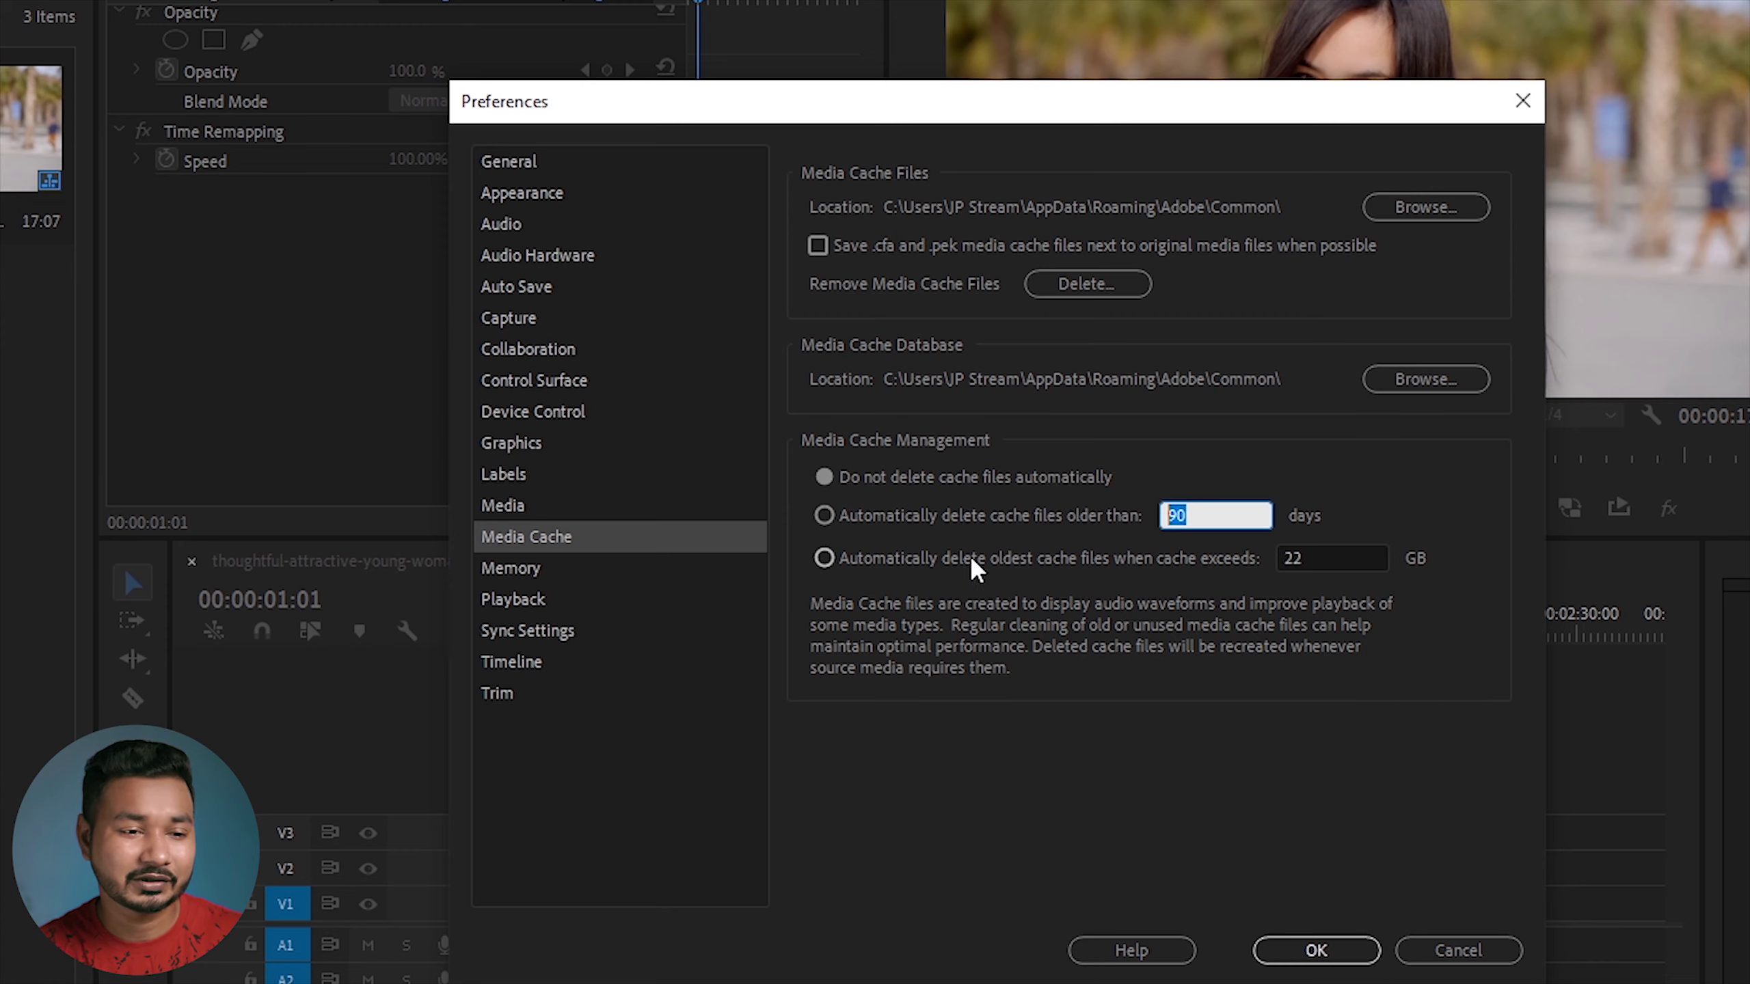
double_click(1332, 550)
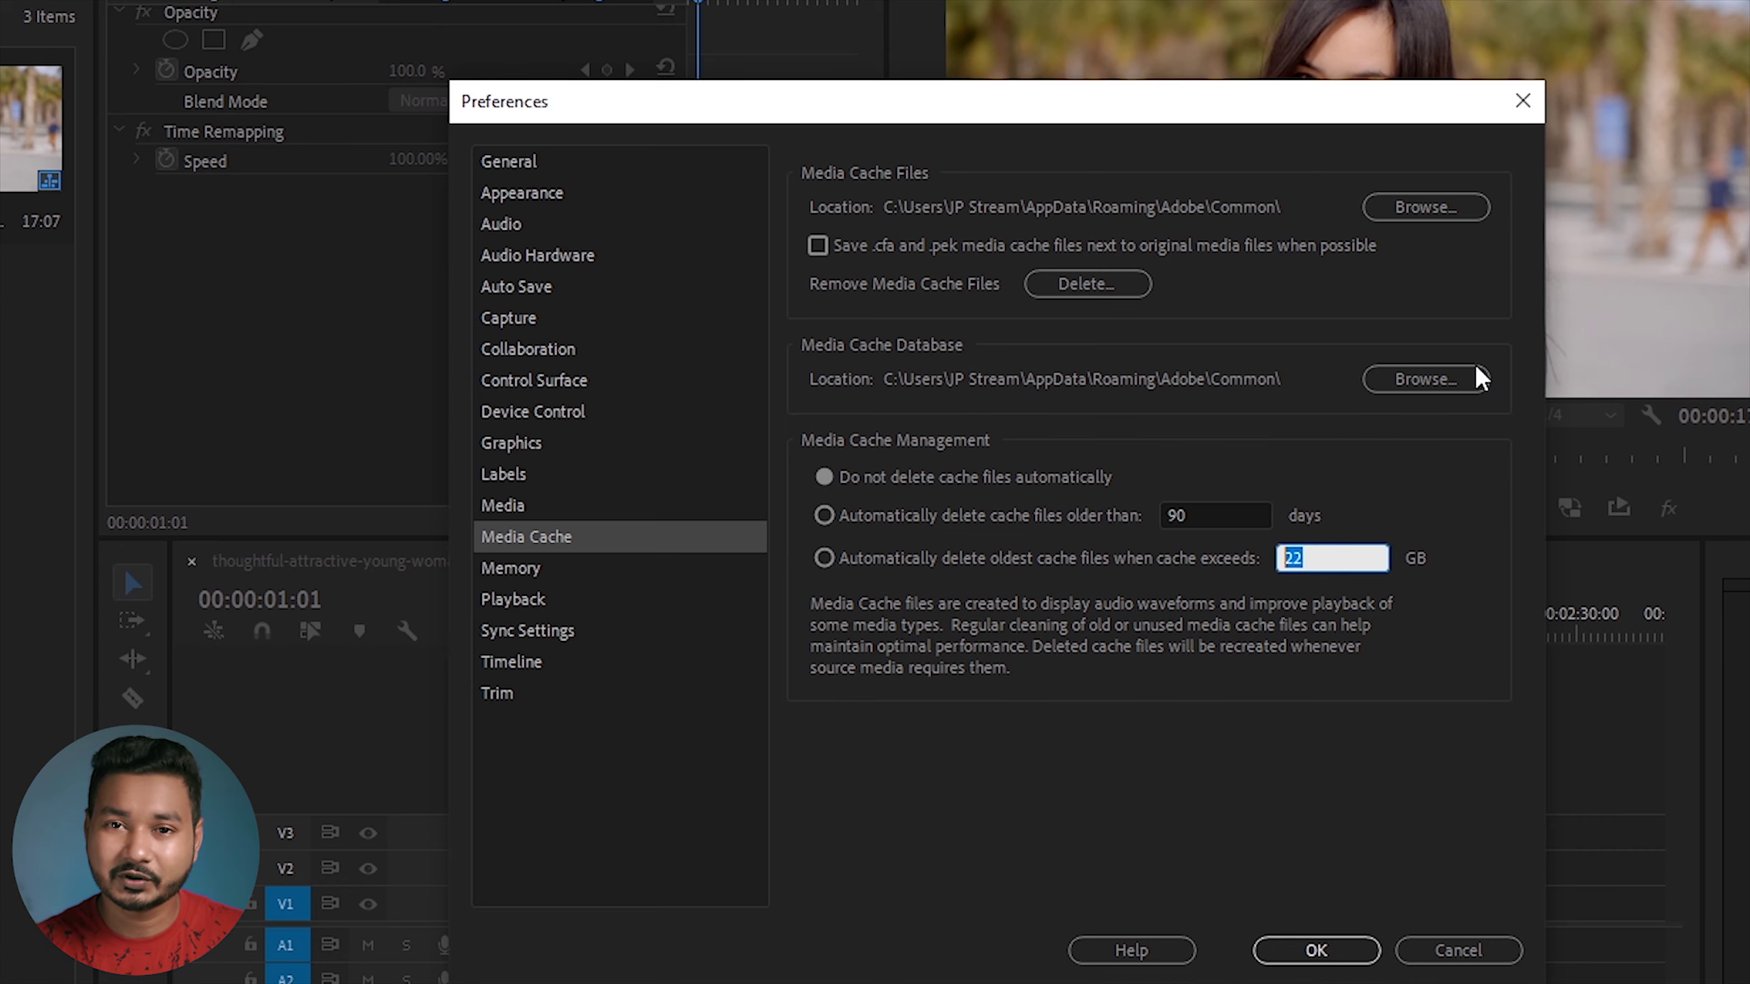
click(566, 525)
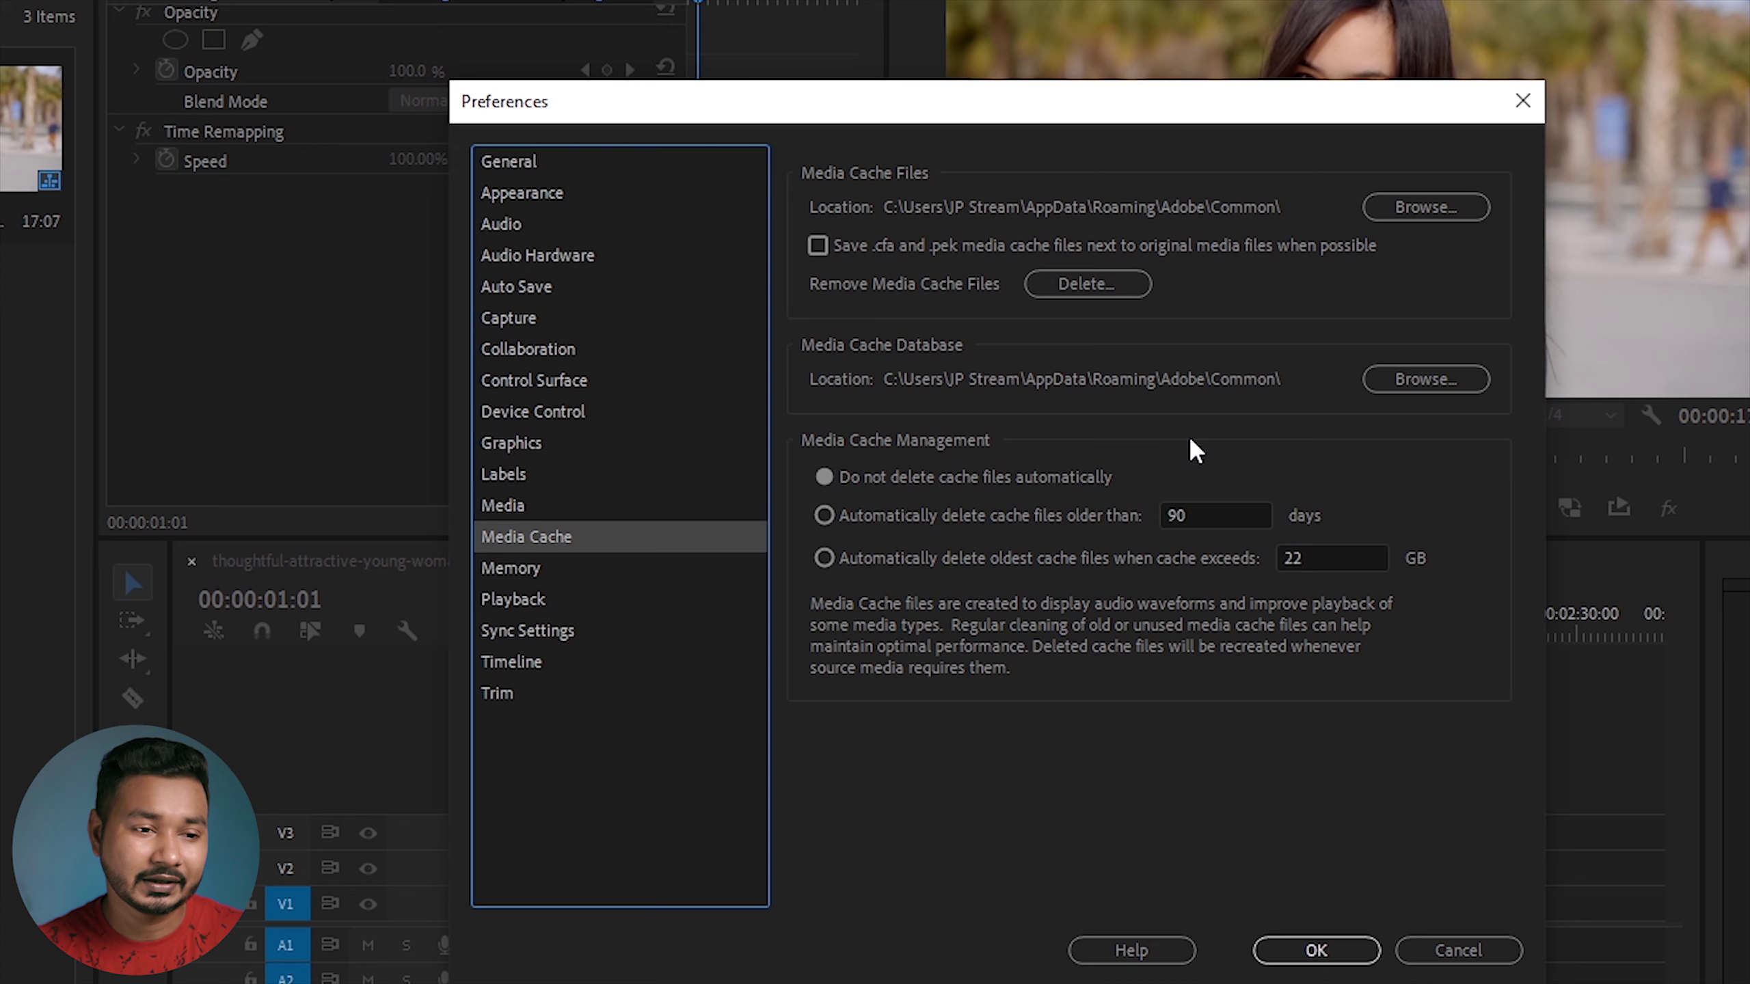
click(1457, 208)
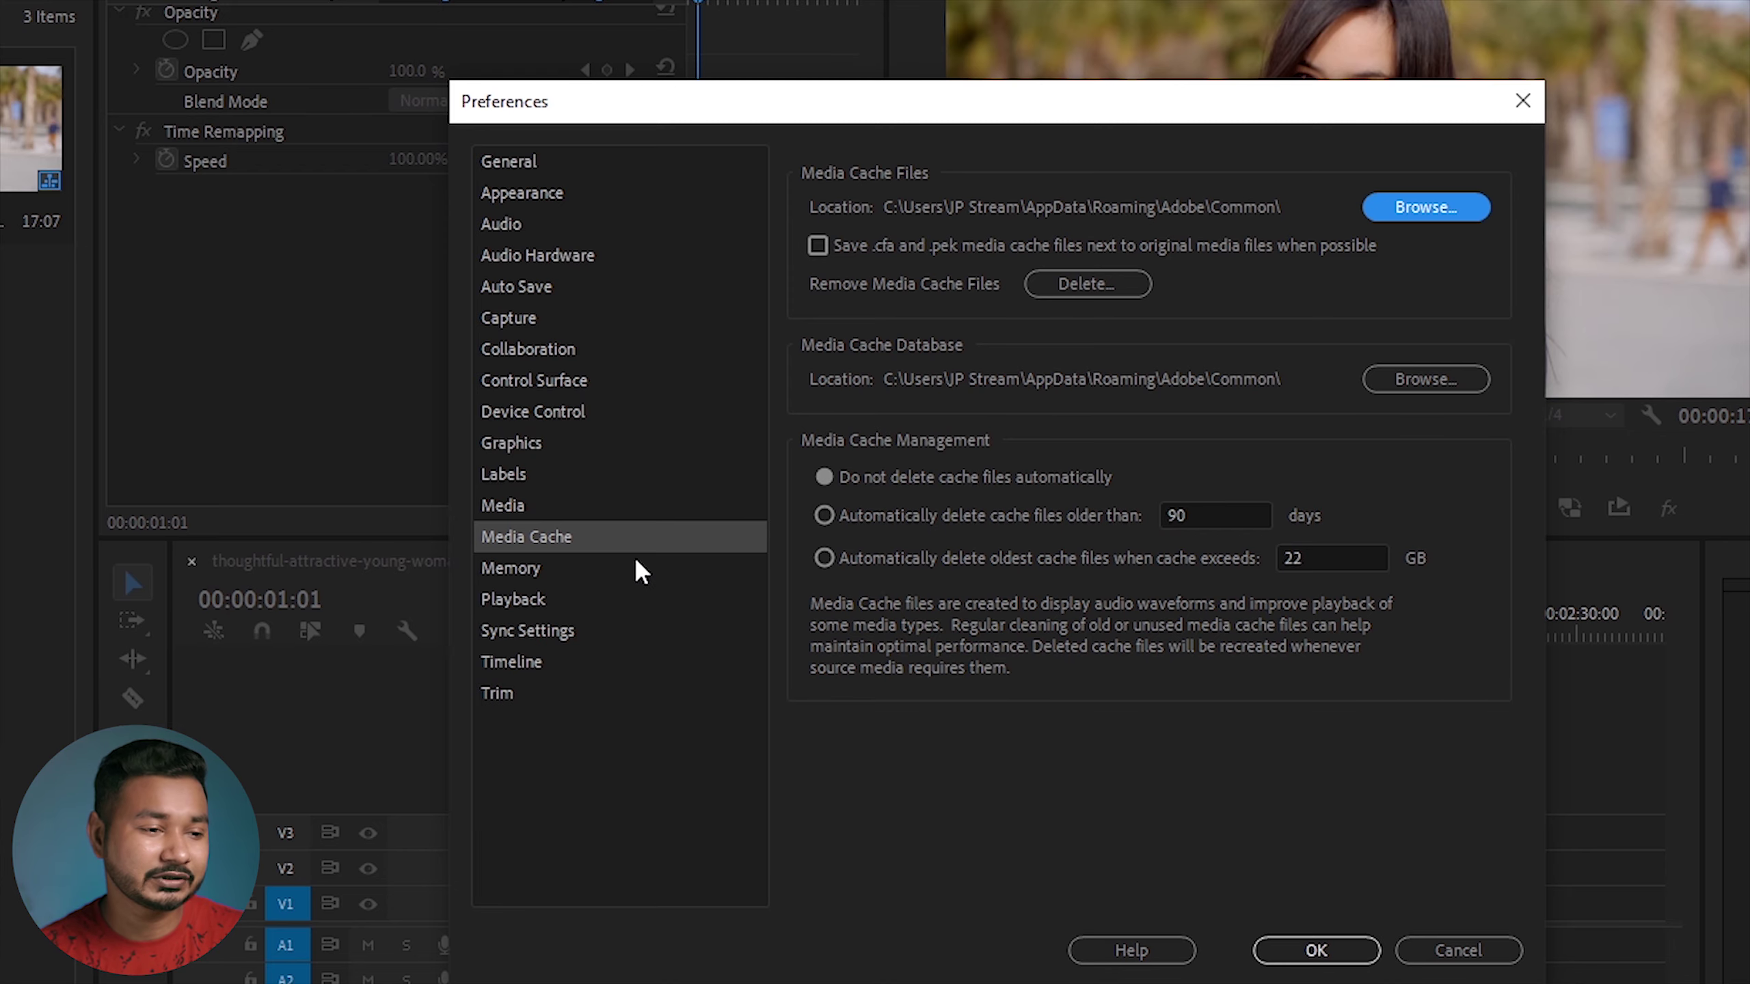
click(532, 570)
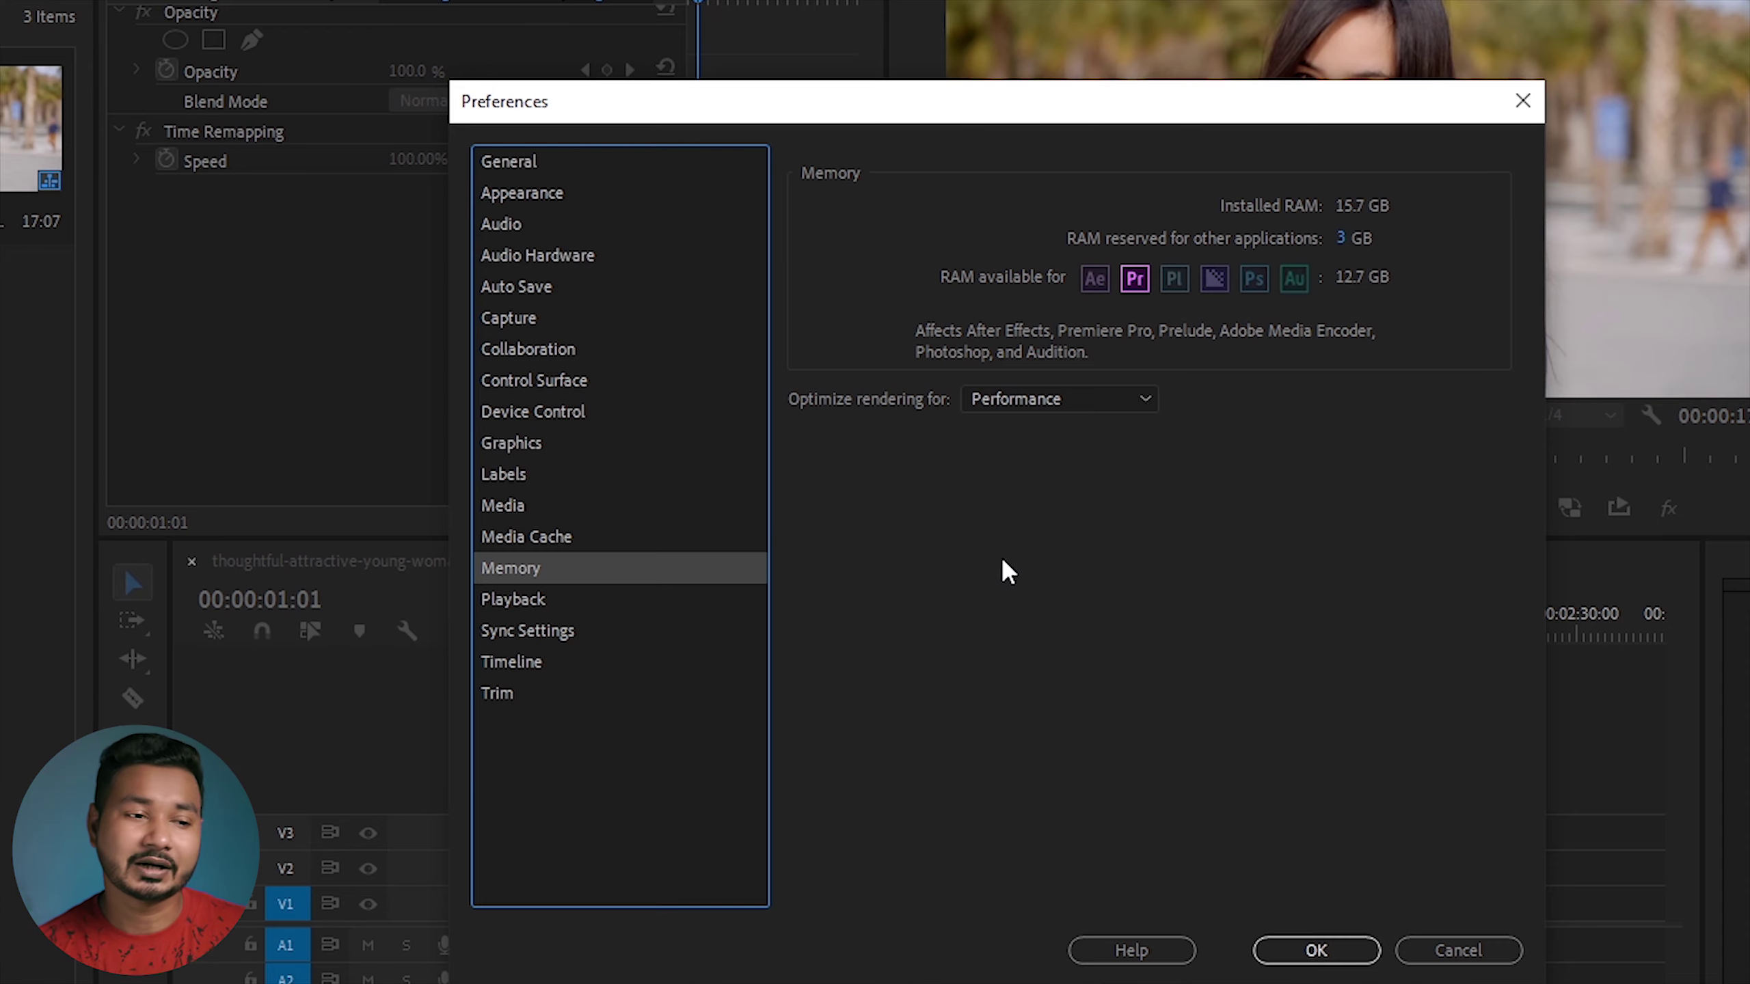
Check the Timeline default durations: 24-frame video, 1.00-second audio transitions, 10-frame stills
click(501, 662)
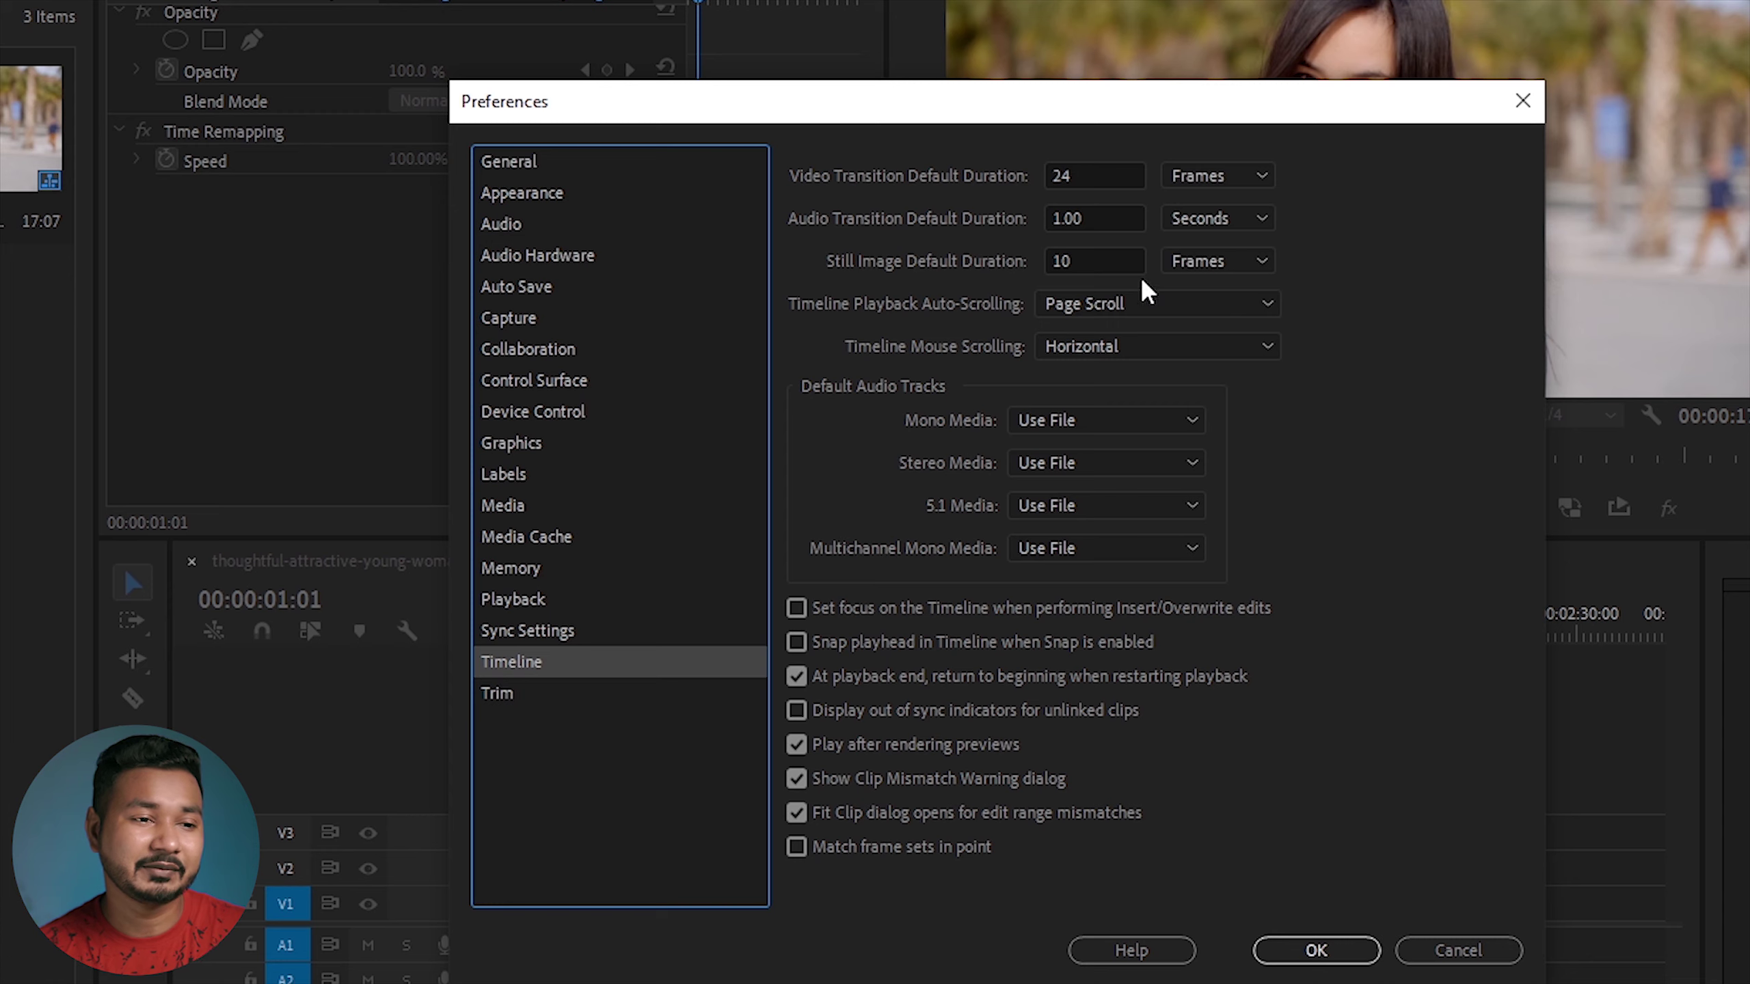
click(1098, 178)
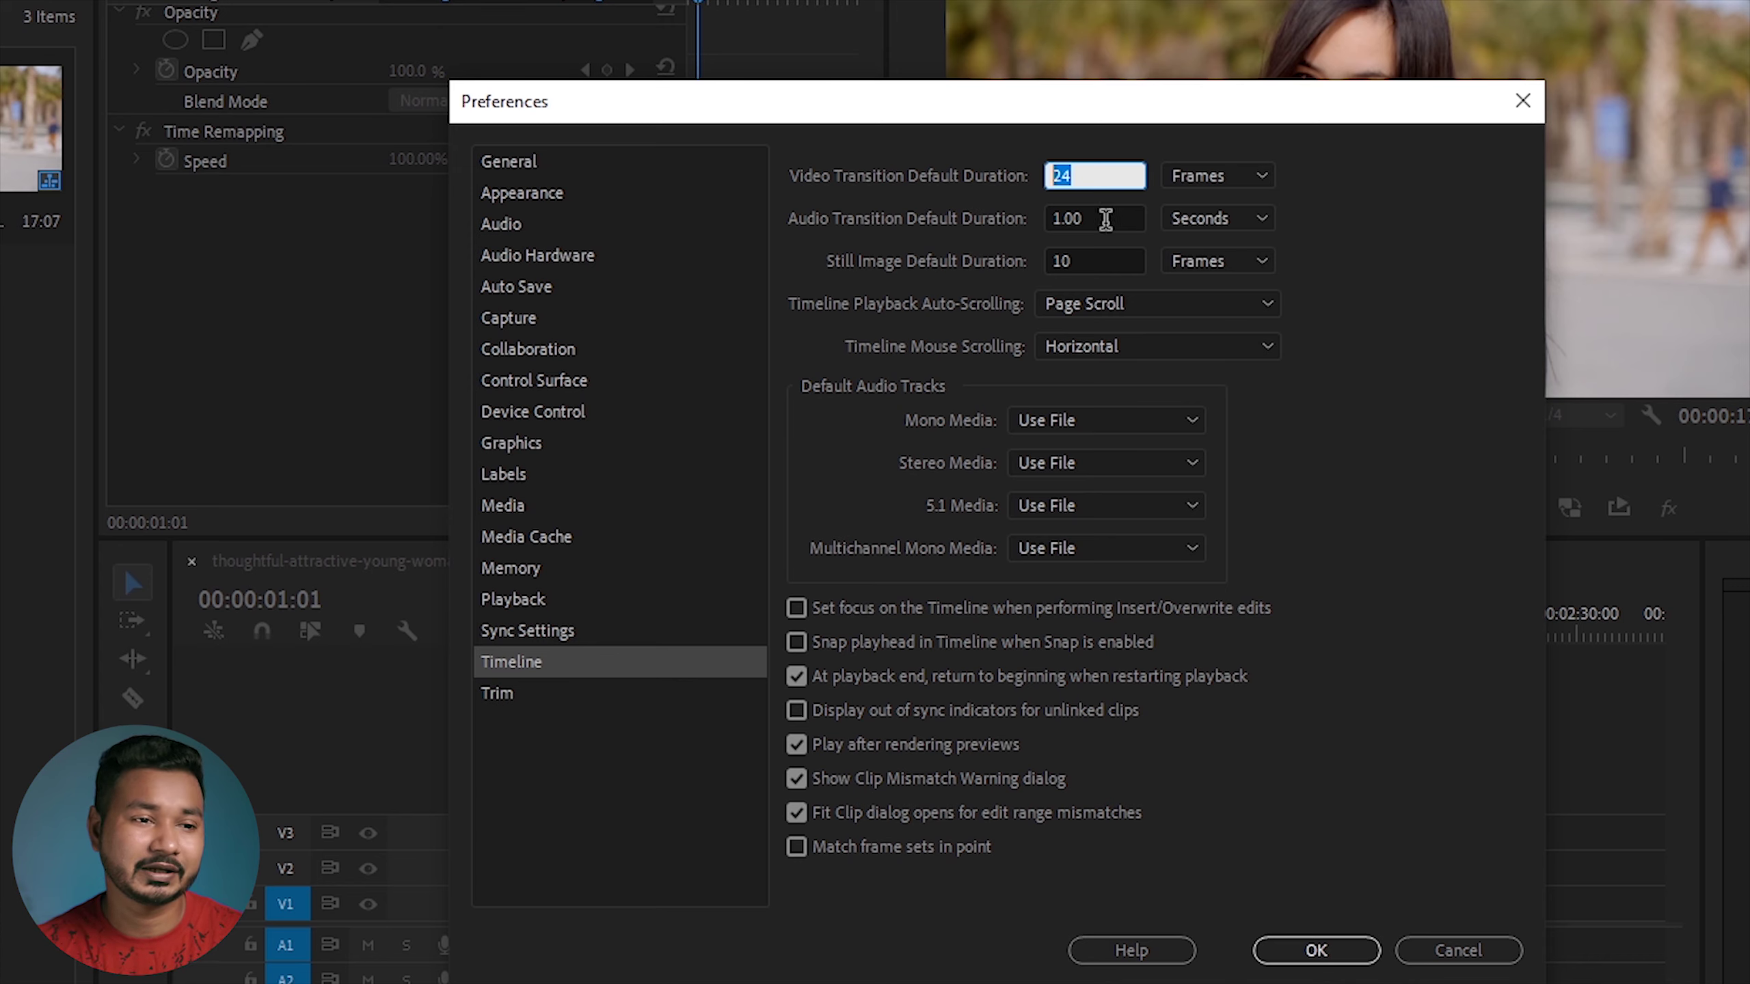
click(1105, 219)
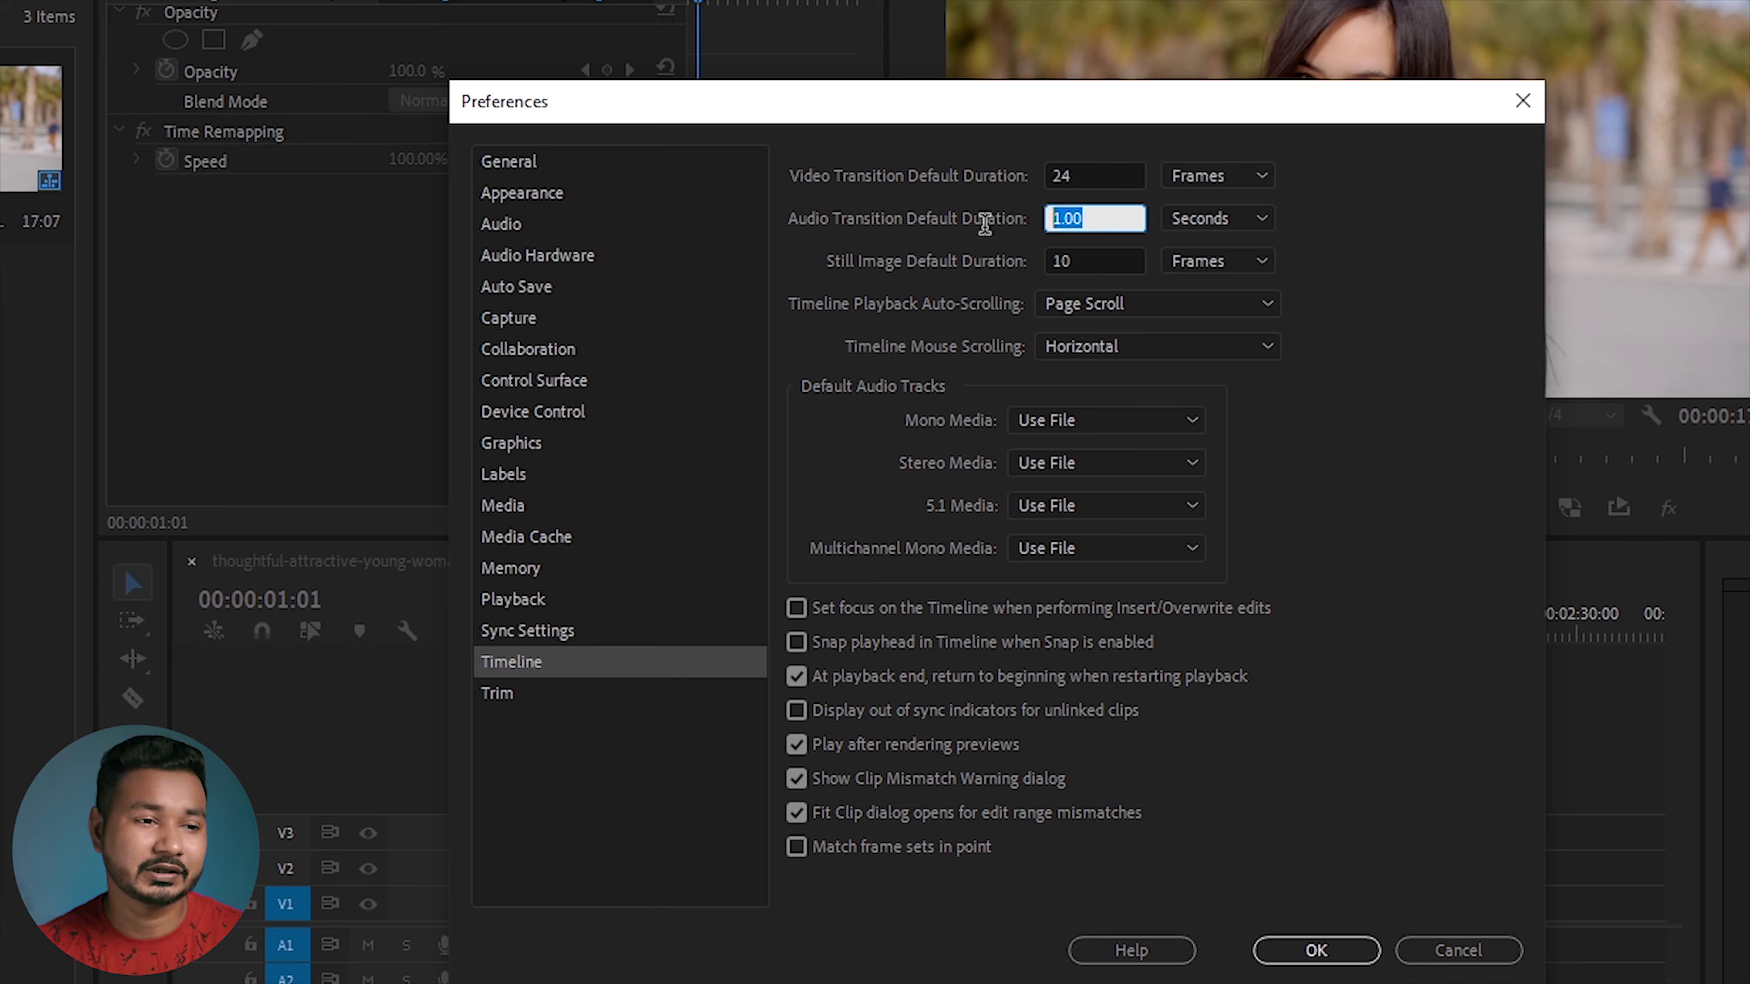
click(1088, 259)
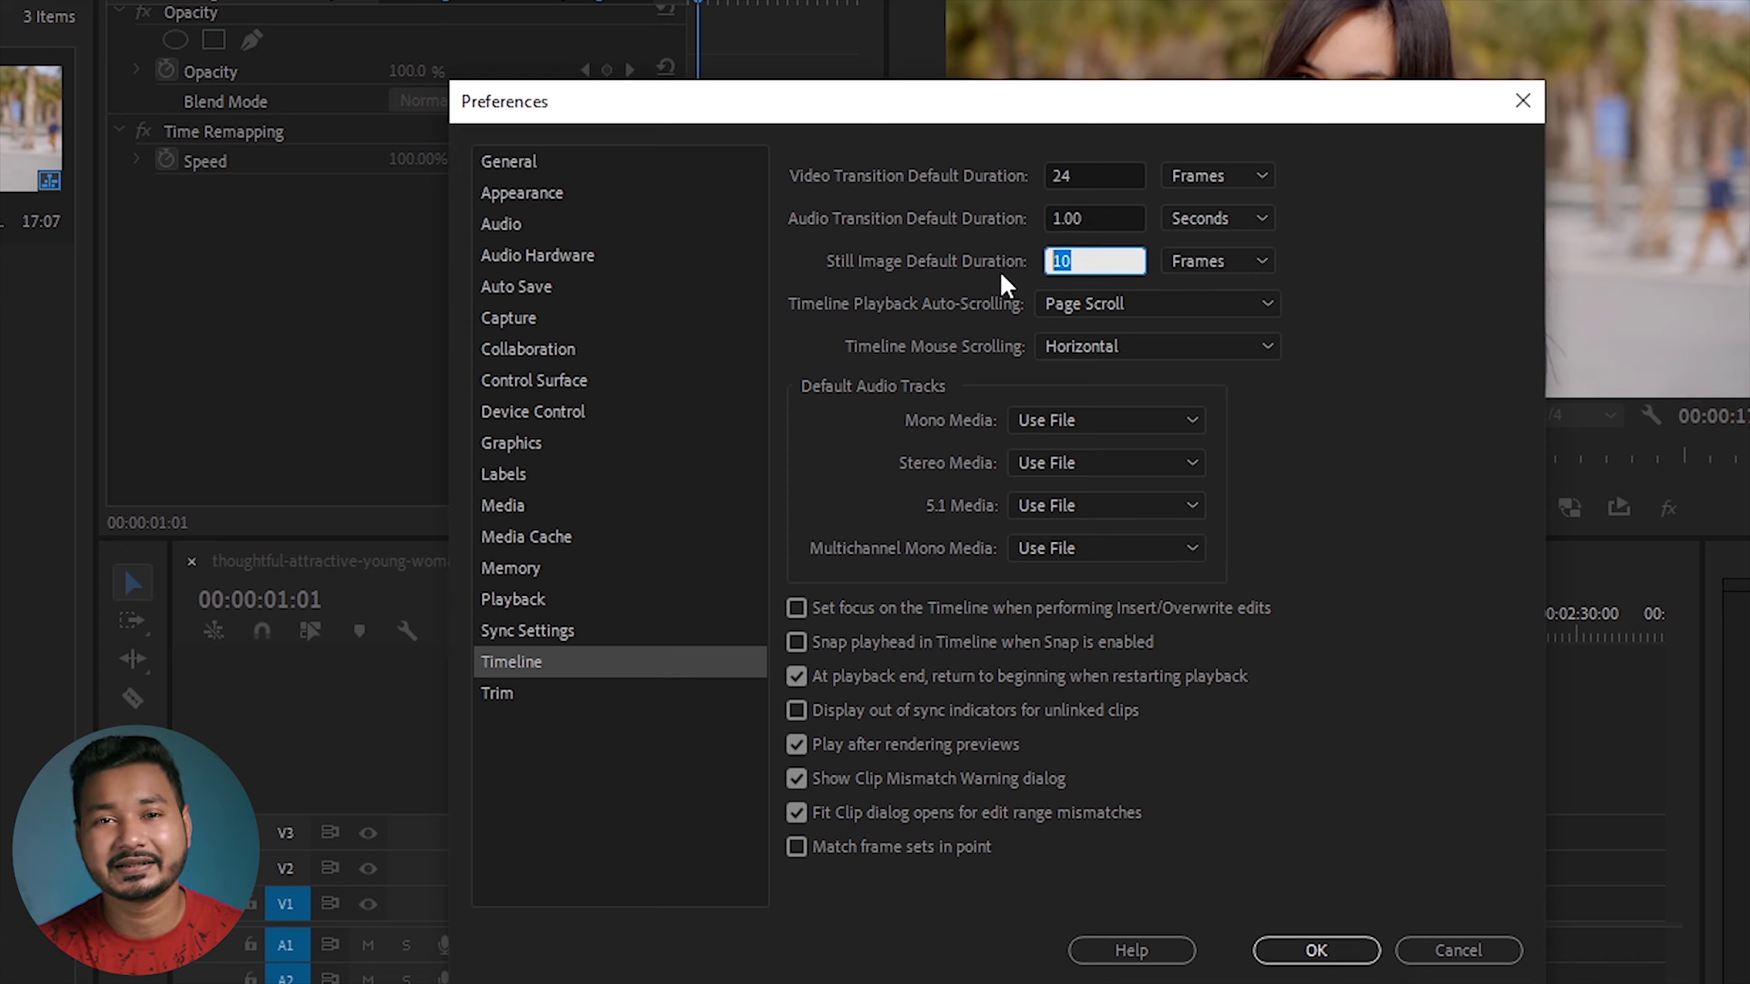